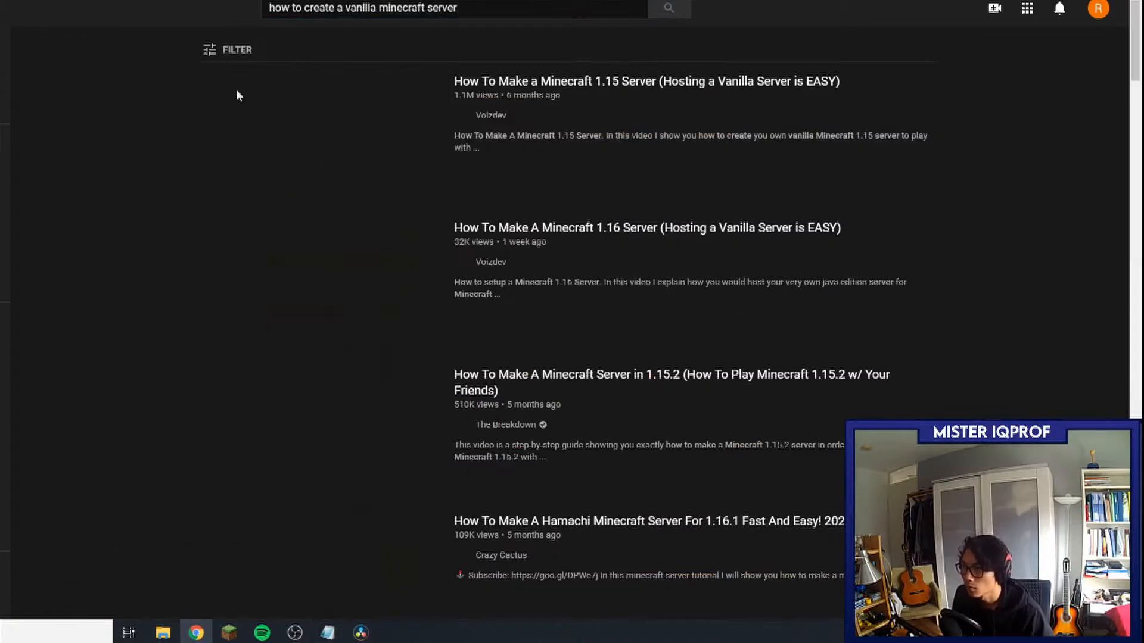
# Scroll through the YouTube results for 'how to create a vanilla minecraft server'.
pyautogui.scroll(-13, 569, 262)
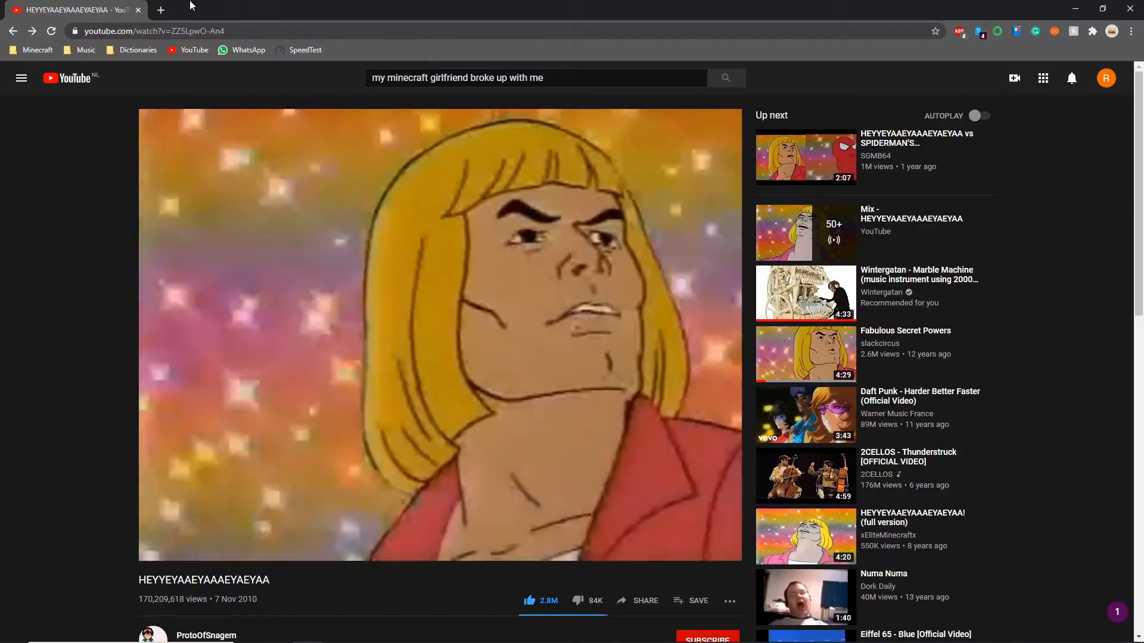
# Go to java.com and bring up the list of all Java downloads for Windows.
pyautogui.click(153, 30)
pyautogui.write('java.com')
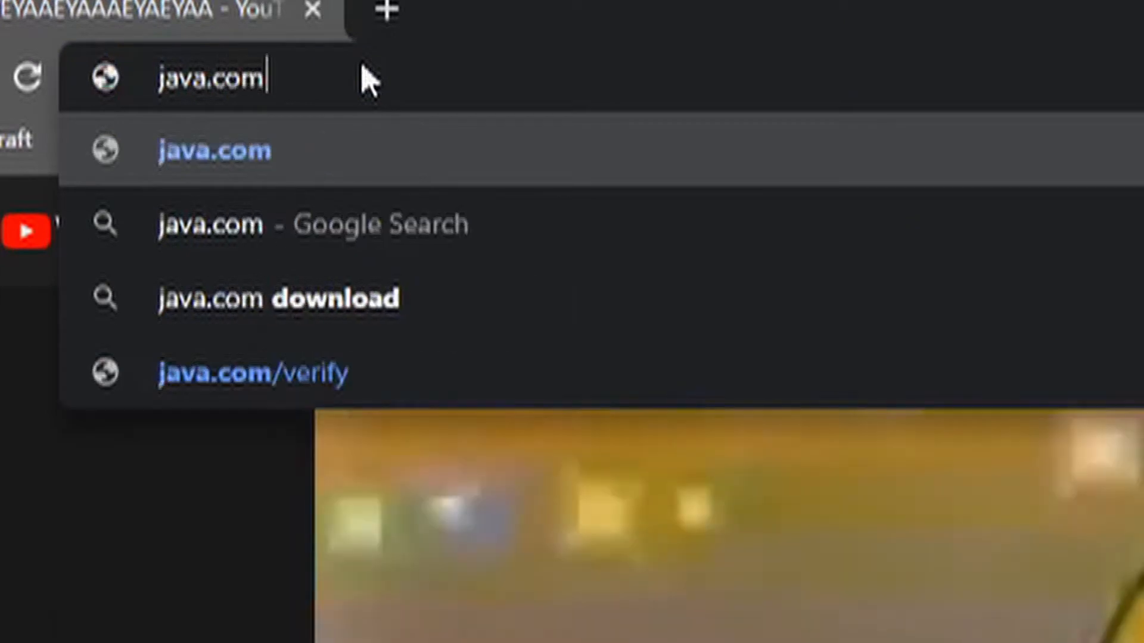
pyautogui.press('Return')
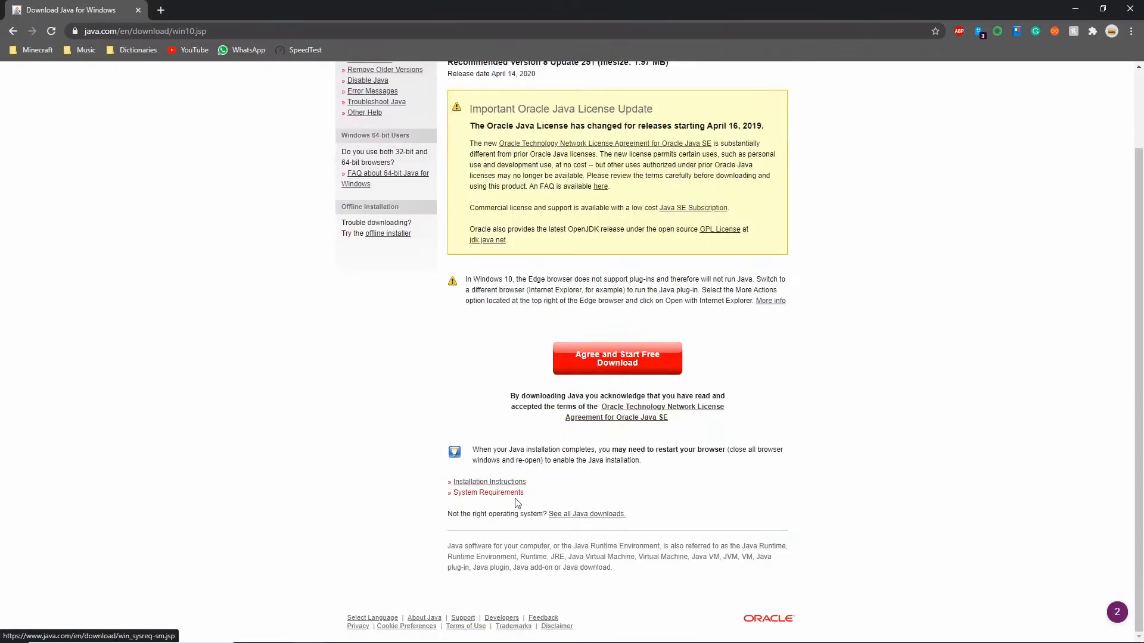
pyautogui.click(557, 513)
pyautogui.scroll(-2, 484, 441)
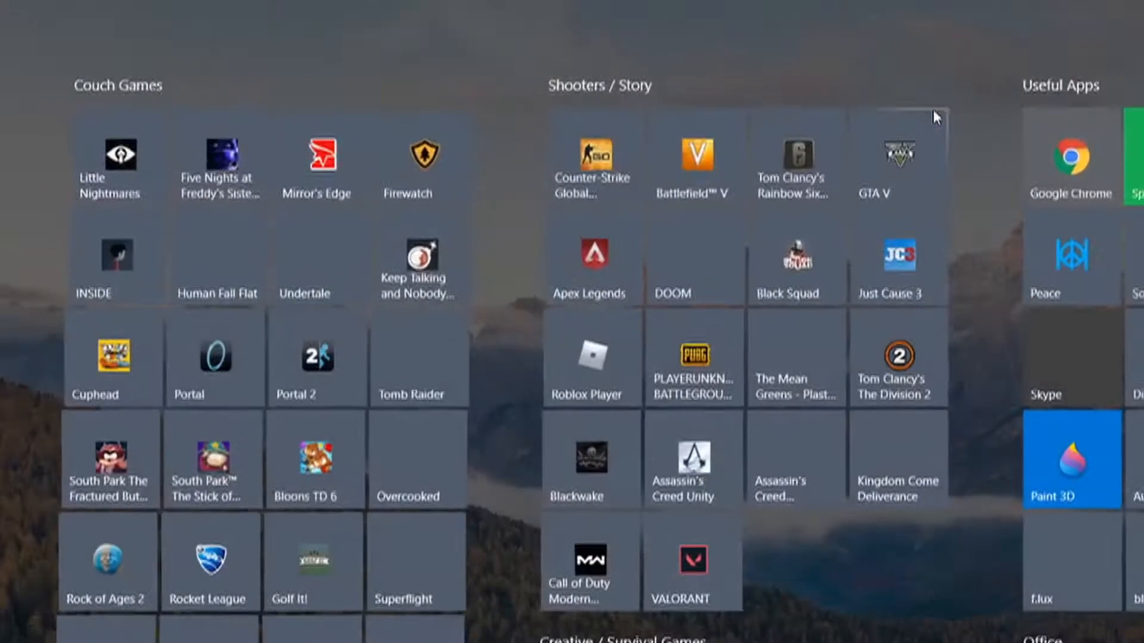
# Open System Information and confirm the System Type is an x64-based PC.
pyautogui.write('sys')
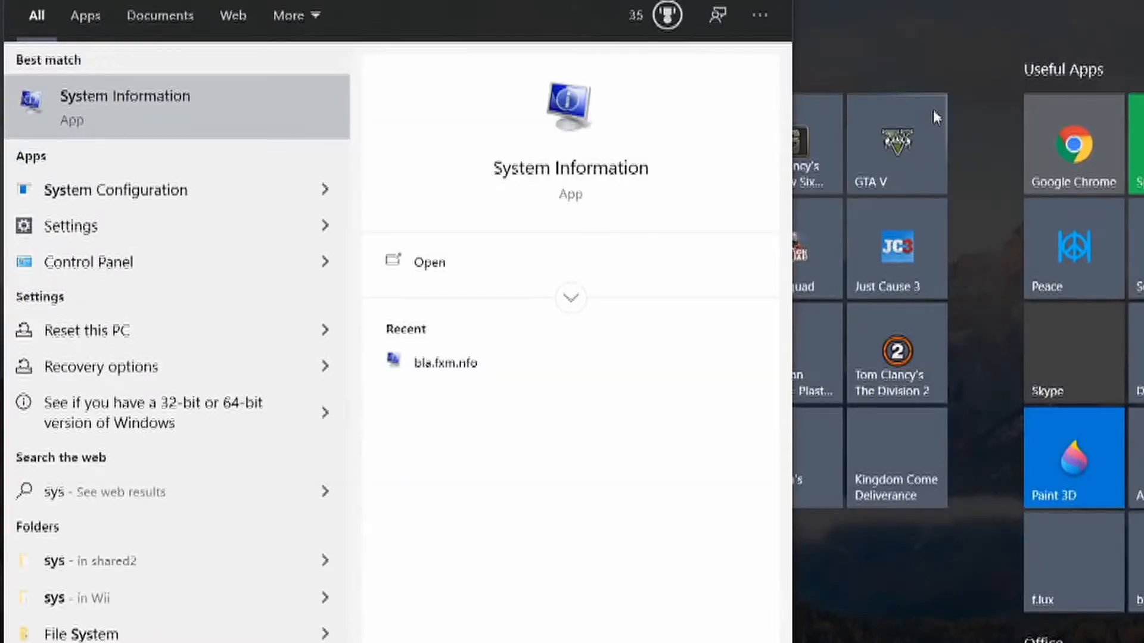
pyautogui.press('Return')
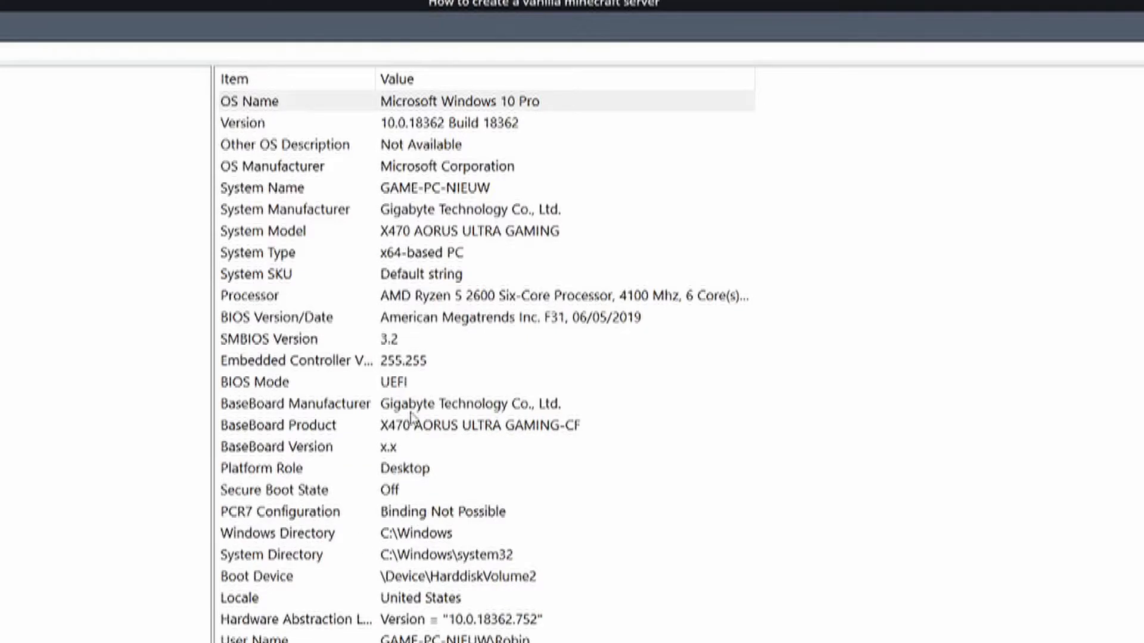
pyautogui.click(382, 253)
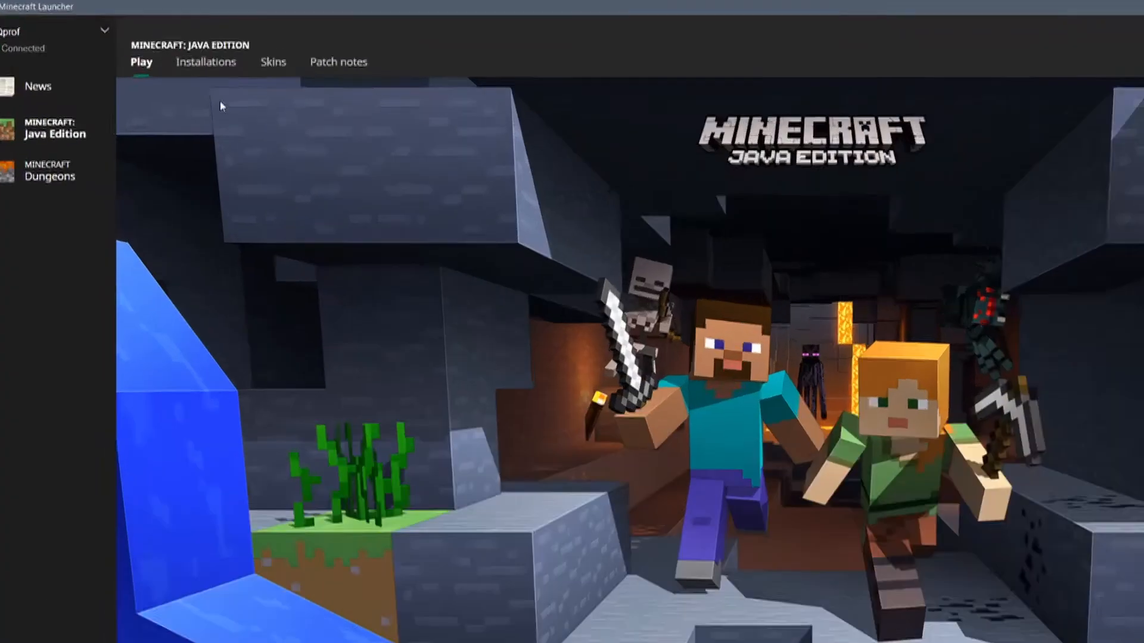
# Download server.jar from the Latest release installation's settings and keep the file.
pyautogui.click(168, 48)
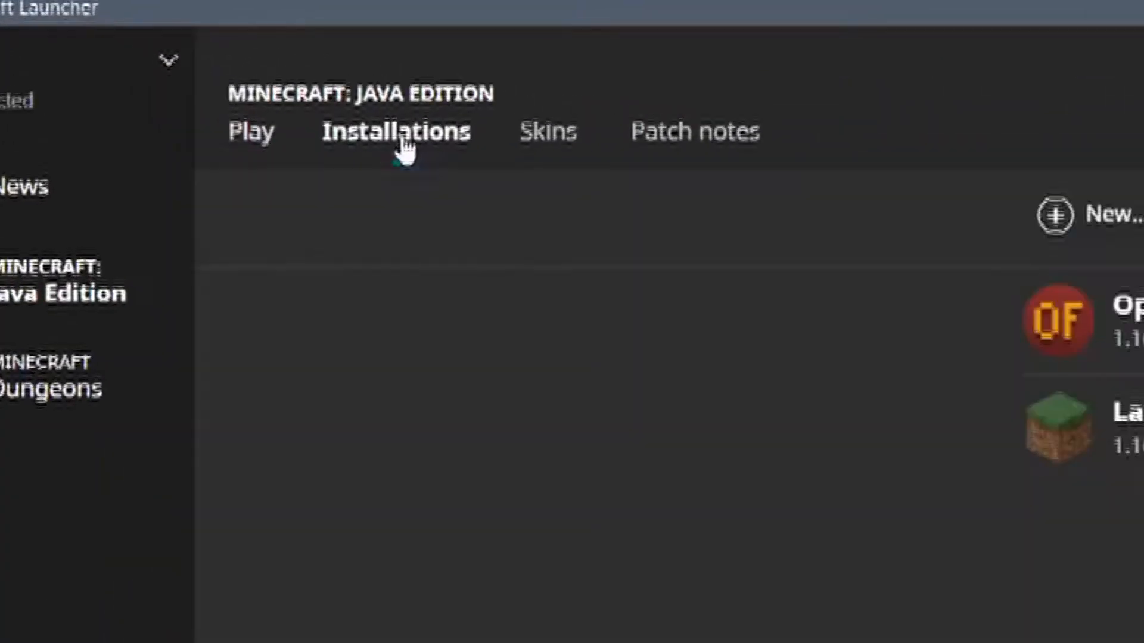
pyautogui.moveTo(864, 153)
pyautogui.click(980, 238)
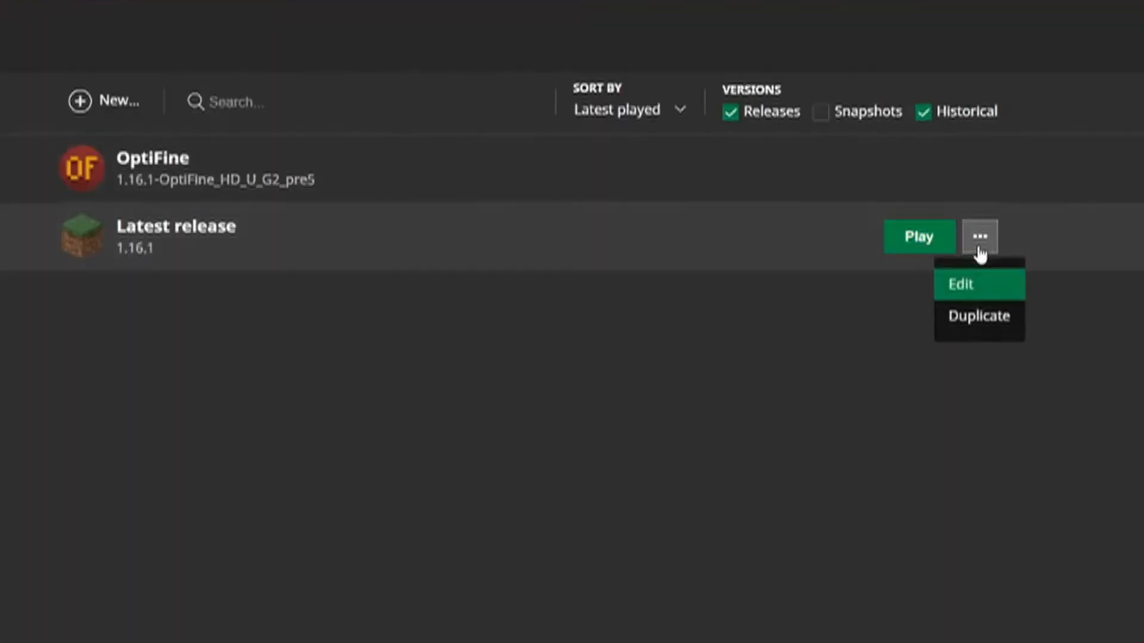
pyautogui.click(974, 287)
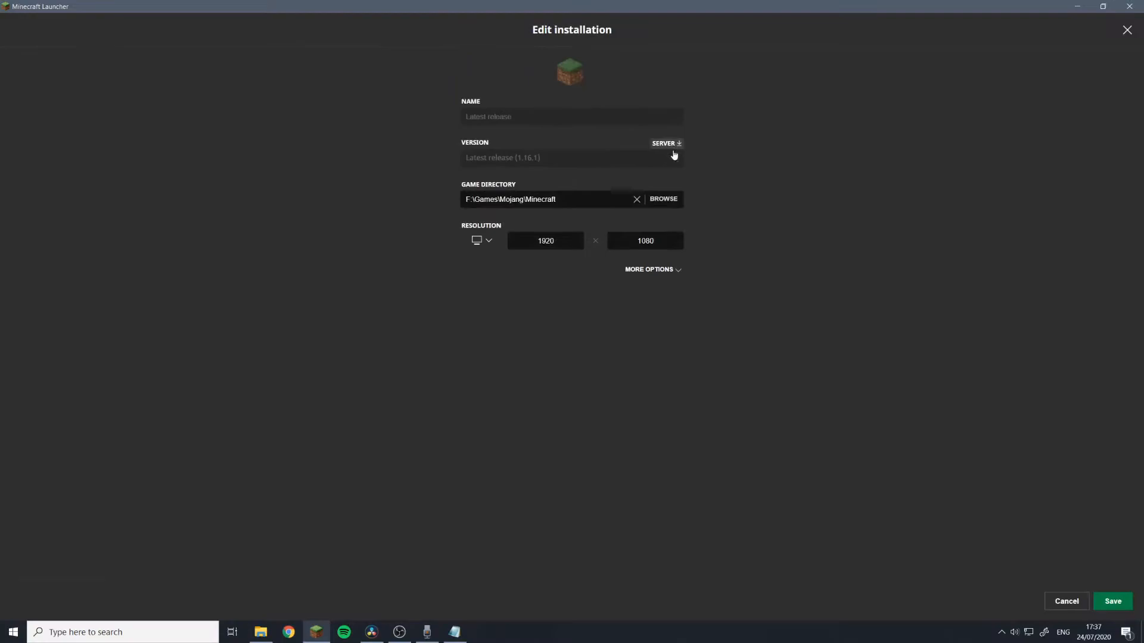
pyautogui.click(672, 151)
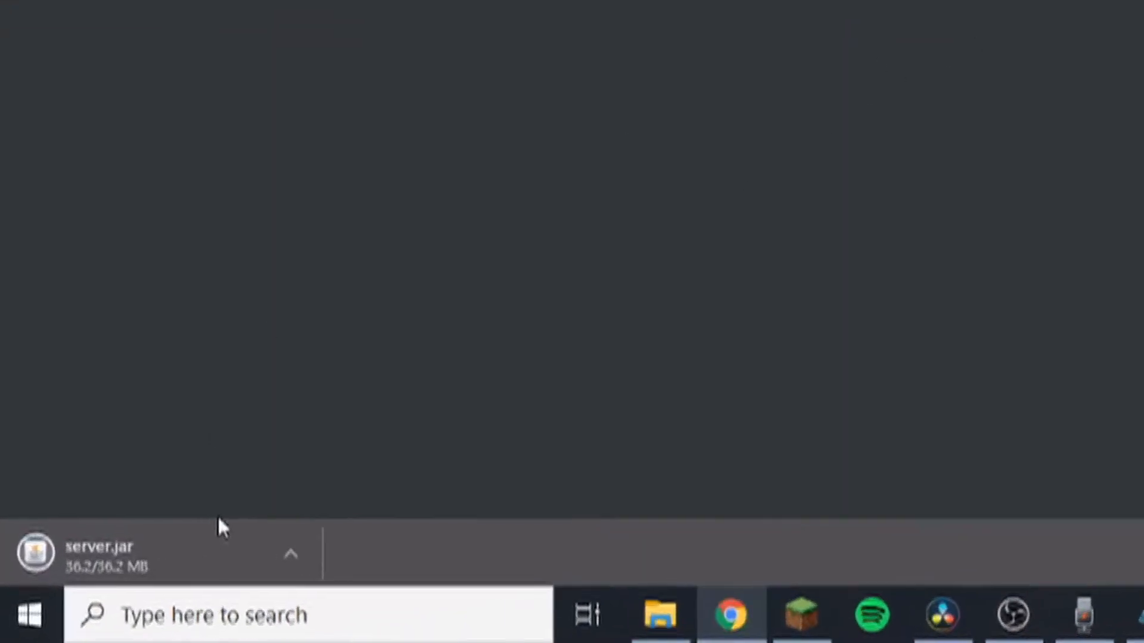
pyautogui.click(520, 551)
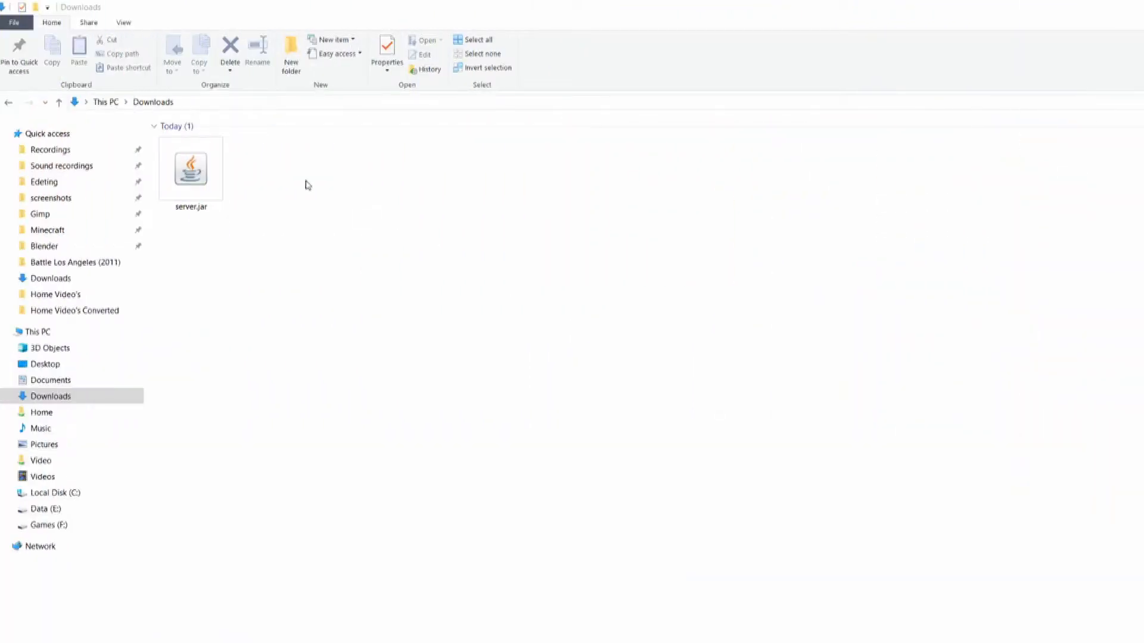
# Create a 'My server' folder in Downloads and move server.jar into it.
pyautogui.rightClick(305, 181)
pyautogui.moveTo(267, 391)
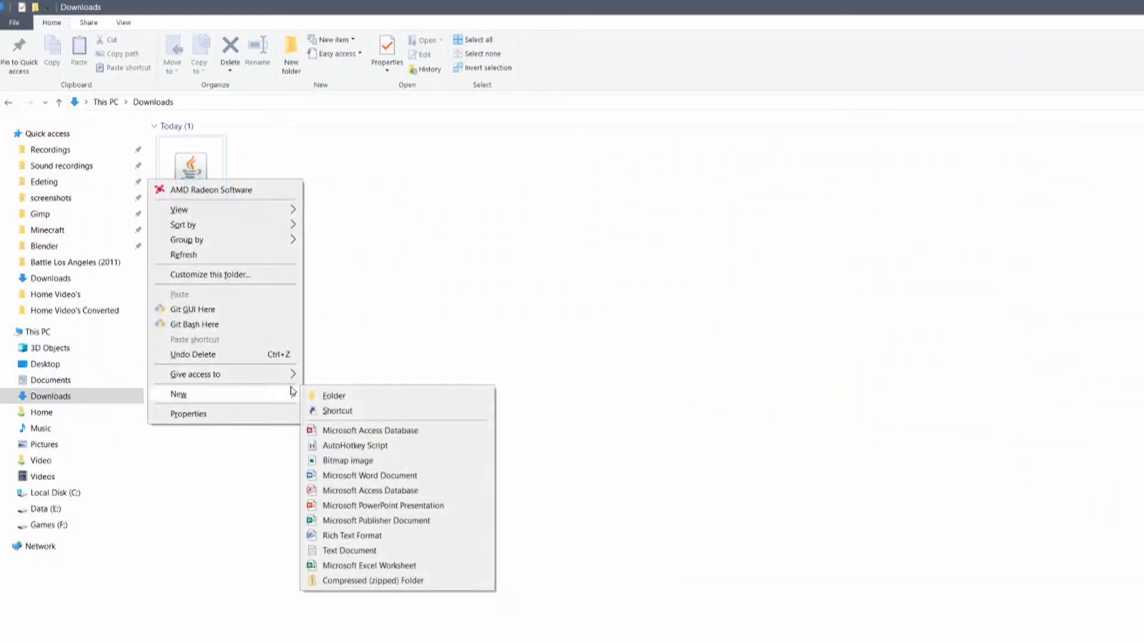
pyautogui.click(316, 395)
pyautogui.write('My server')
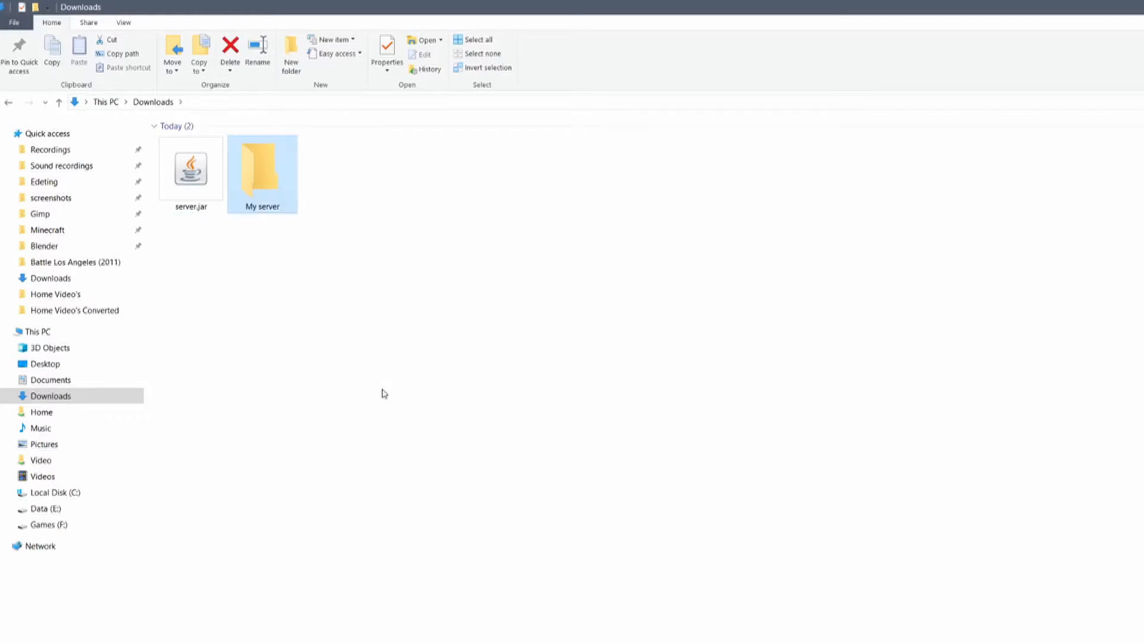
pyautogui.moveTo(179, 172); pyautogui.dragTo(262, 179)
pyautogui.doubleClick(222, 180)
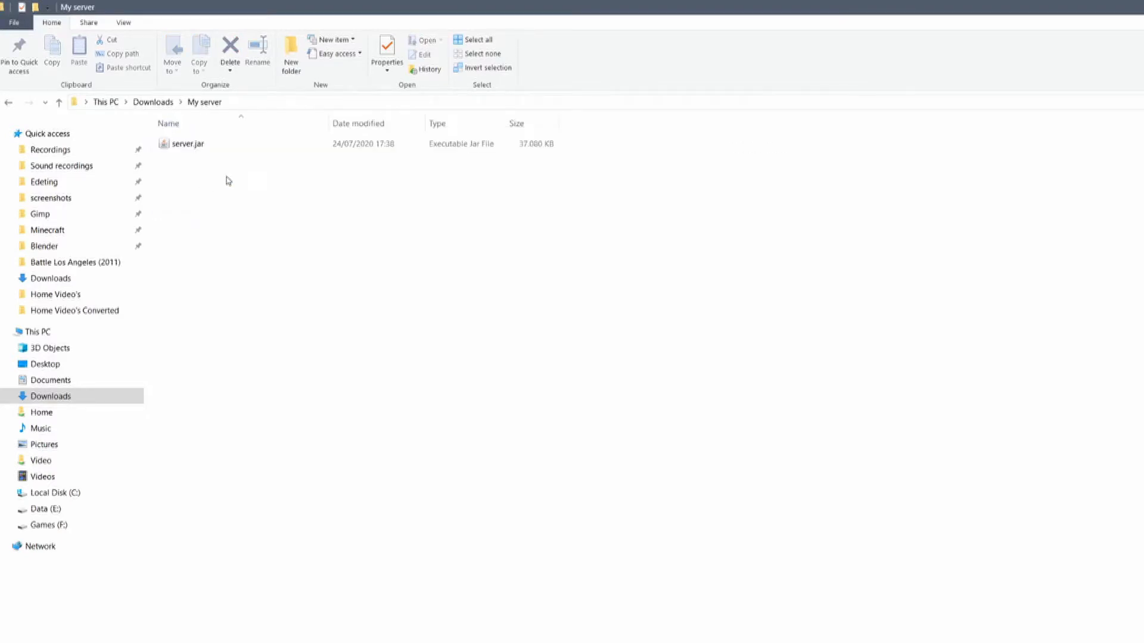
# Create an empty start.bat file inside My server, accepting the extension change.
pyautogui.rightClick(206, 180)
pyautogui.moveTo(174, 395)
pyautogui.click(249, 545)
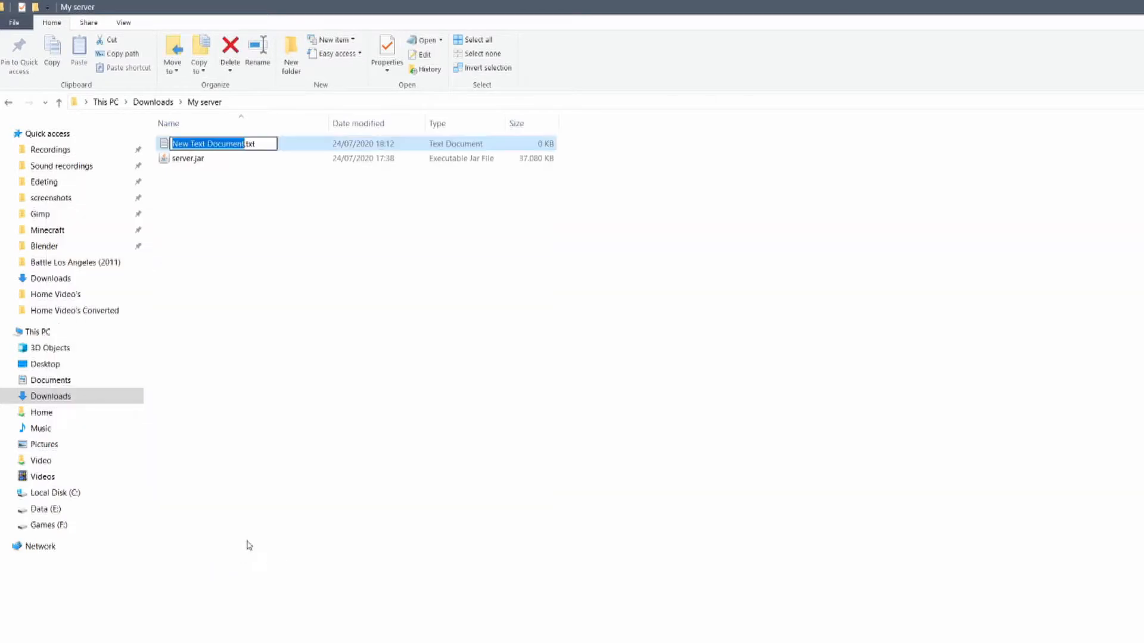
pyautogui.write('start')
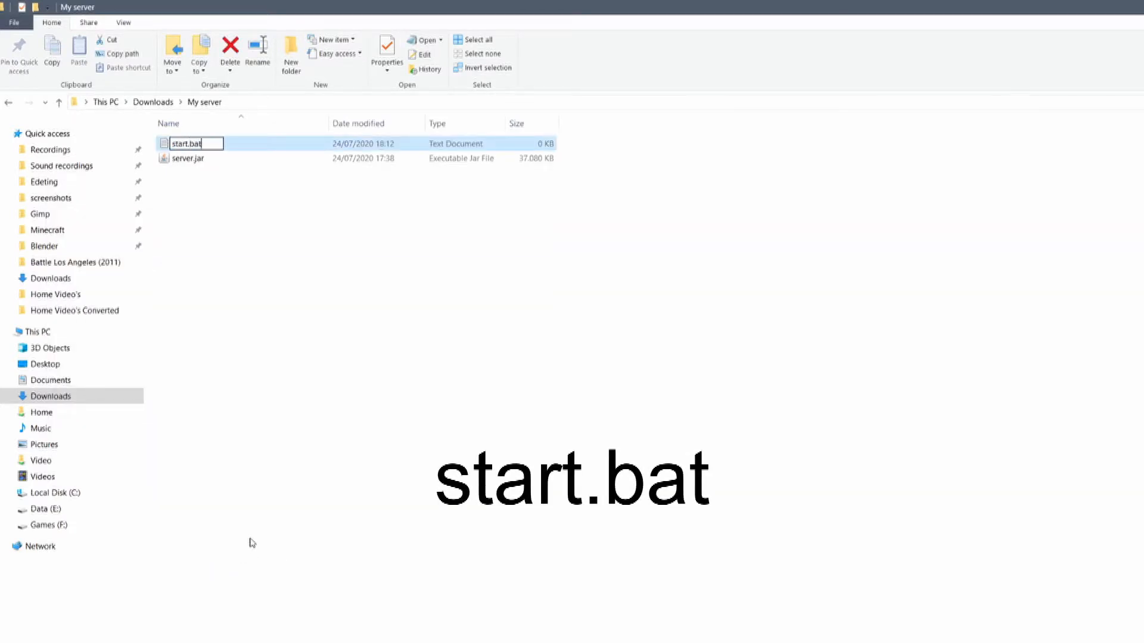
pyautogui.write('.bat')
pyautogui.press('Return')
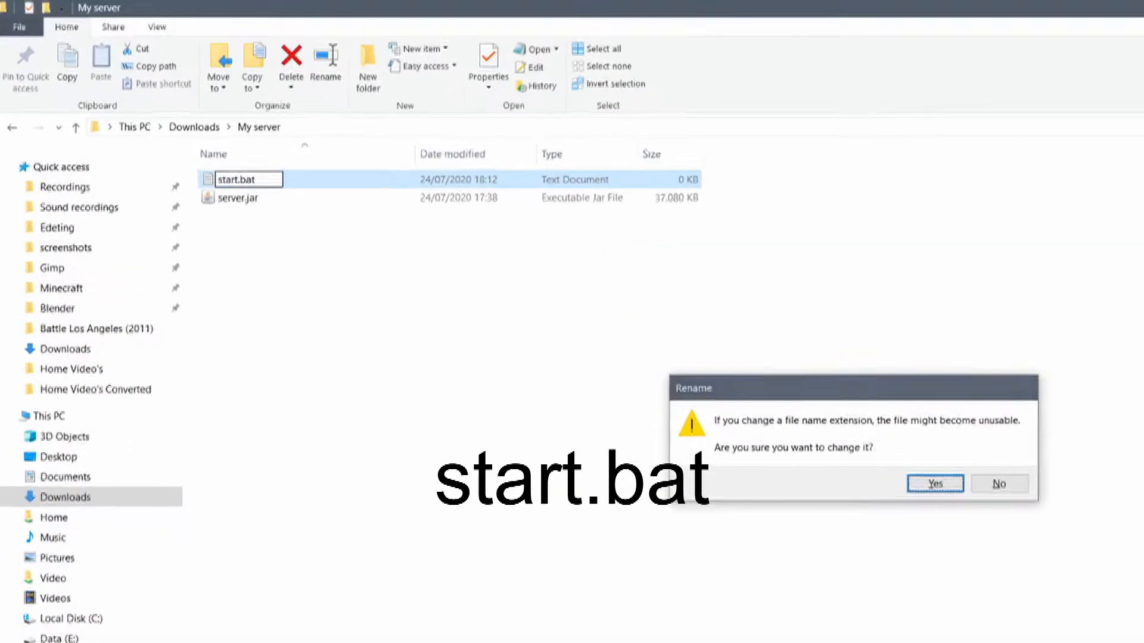
pyautogui.press('Return')
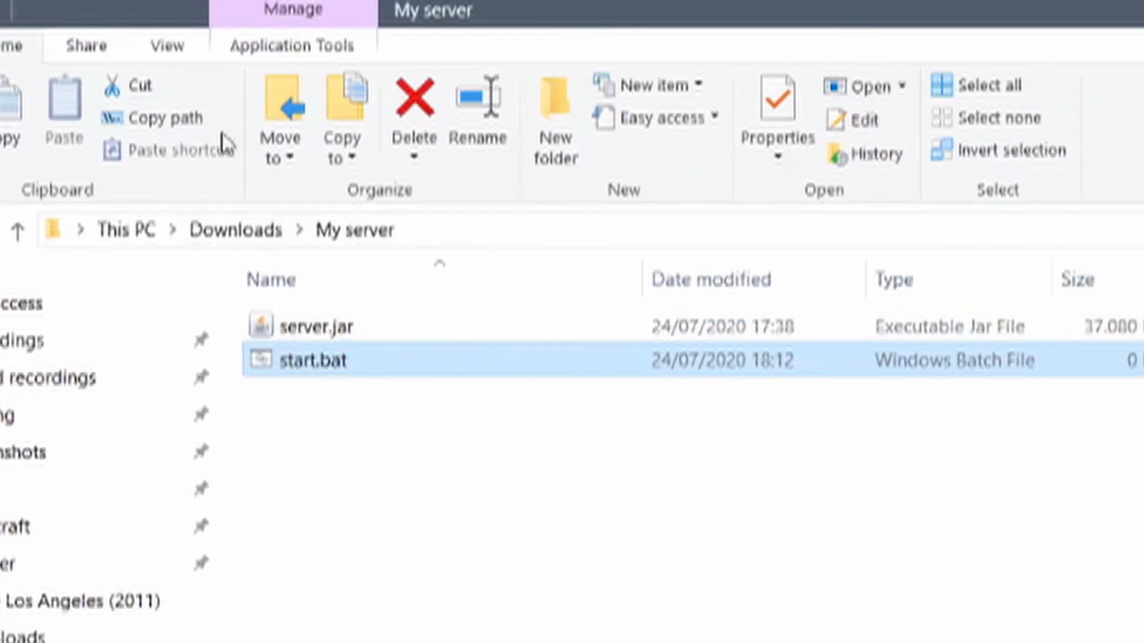
pyautogui.click(280, 56)
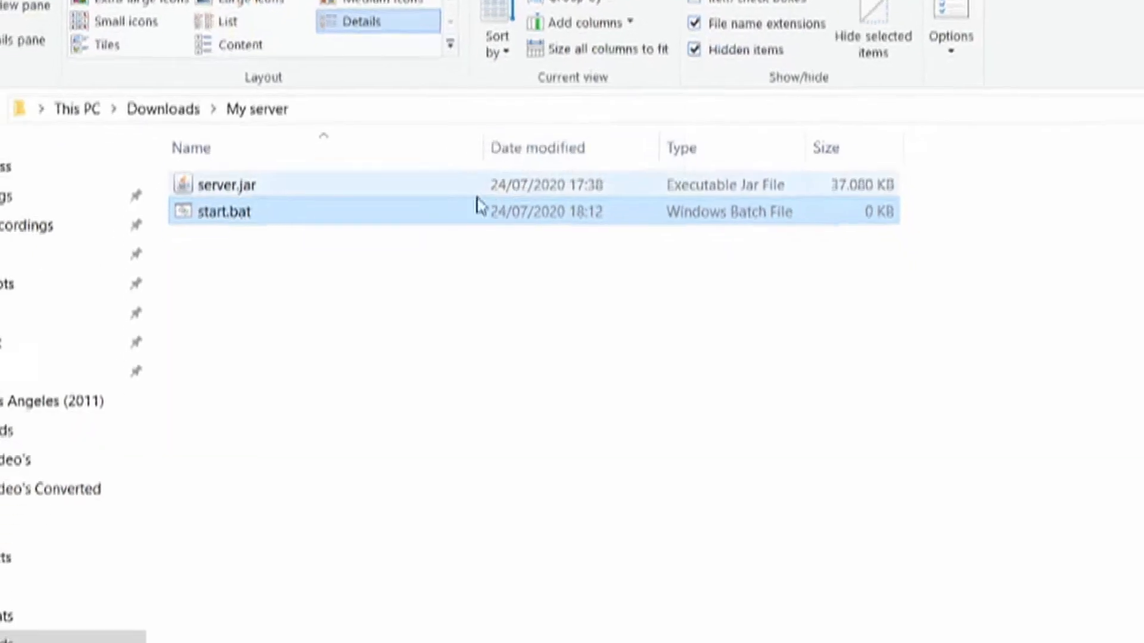
# Open start.bat in Notepad and paste in the server launch commands.
pyautogui.rightClick(268, 124)
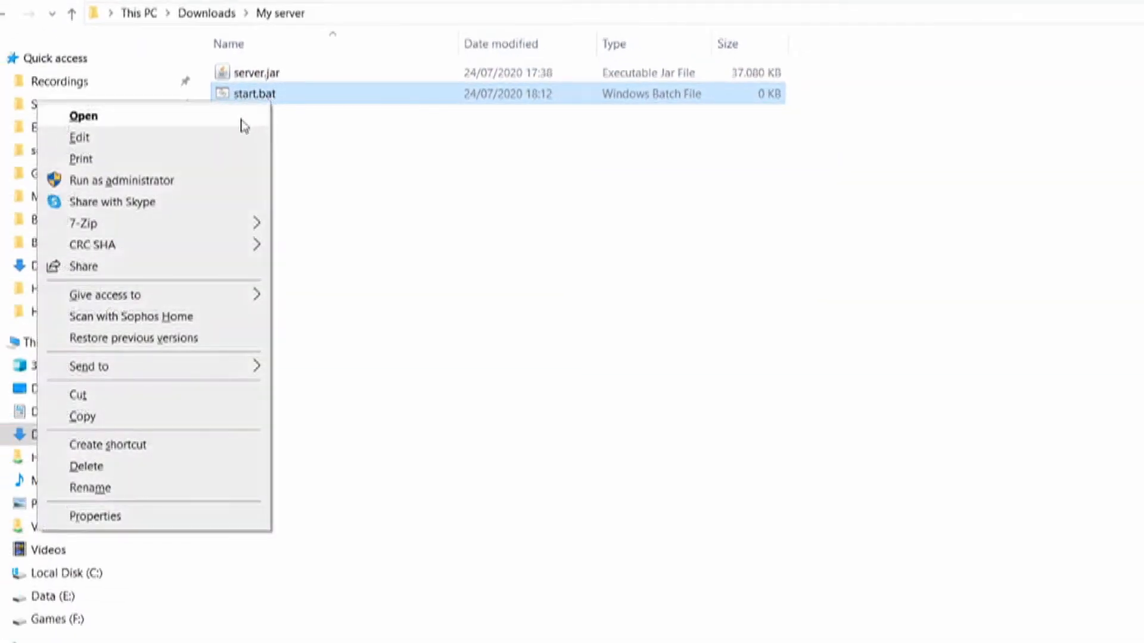
pyautogui.click(212, 170)
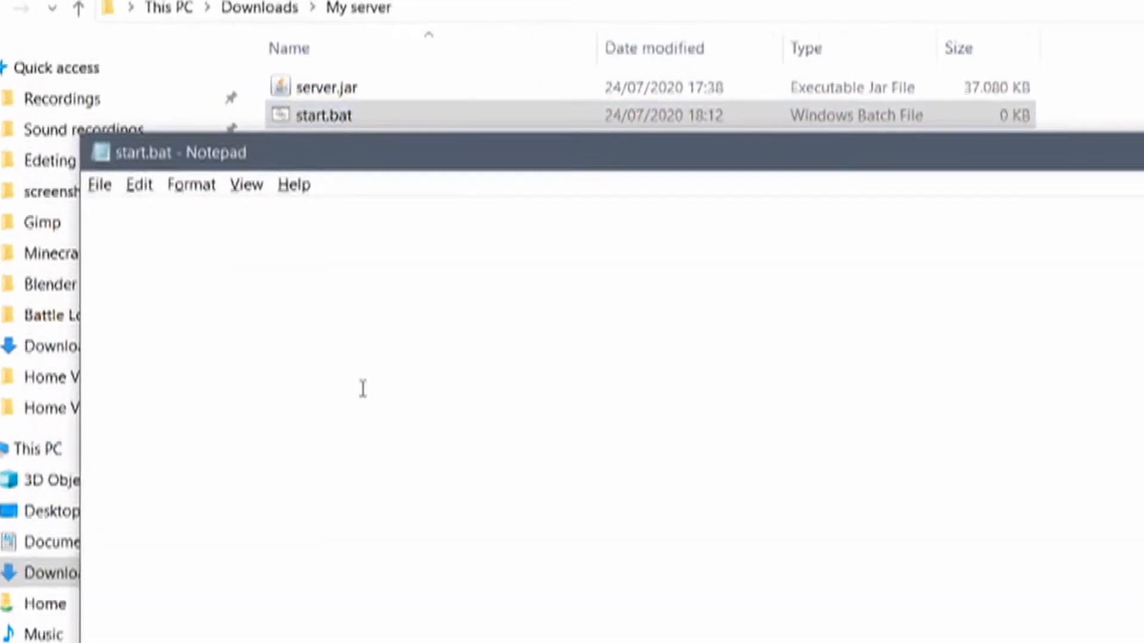
pyautogui.write('@ECHO OFF java -Xms1128M -Xmx2048M -jar minecraft_server.jar --nogui pause')
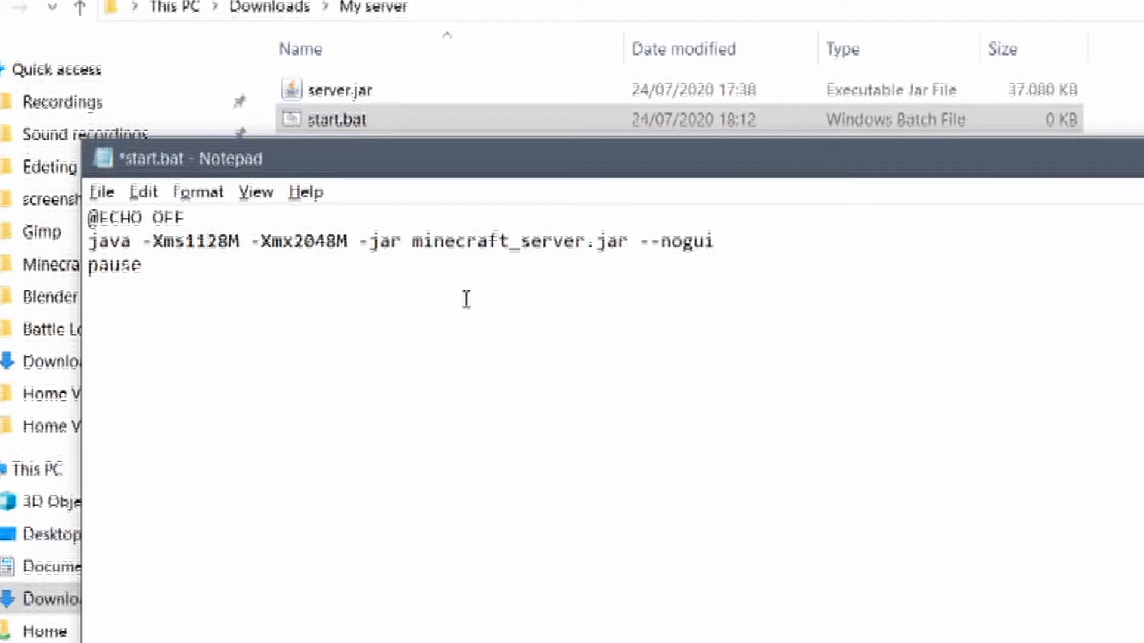
# Set the memory limits to -Xms128M minimum and -Xmx5G maximum.
pyautogui.press('BackSpace')
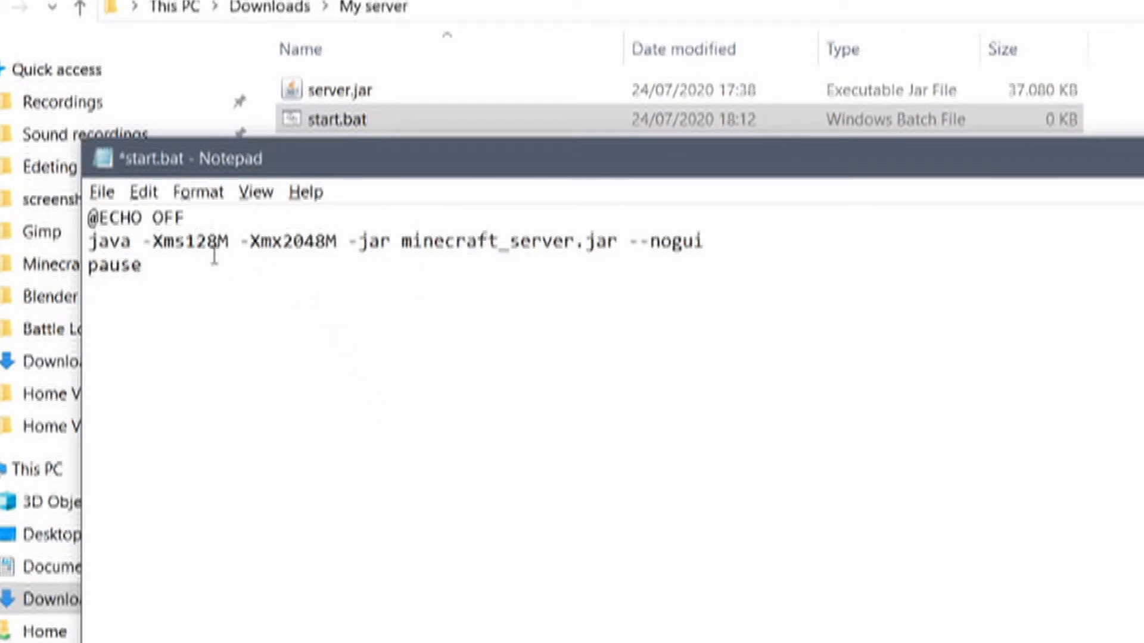
pyautogui.moveTo(233, 241); pyautogui.dragTo(171, 244)
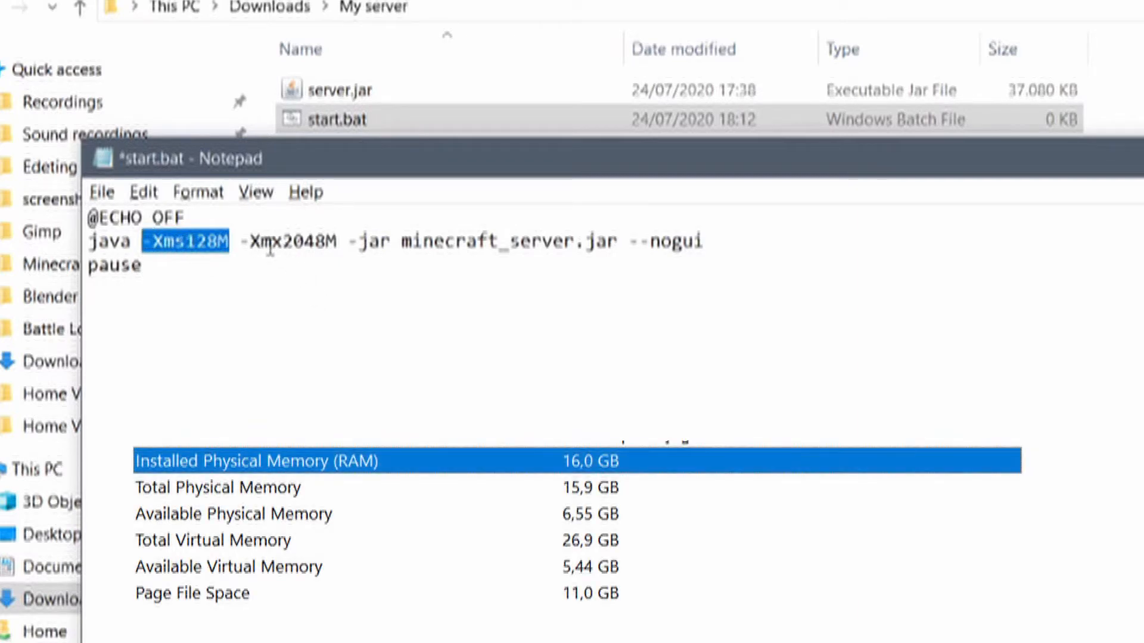
pyautogui.click(287, 244)
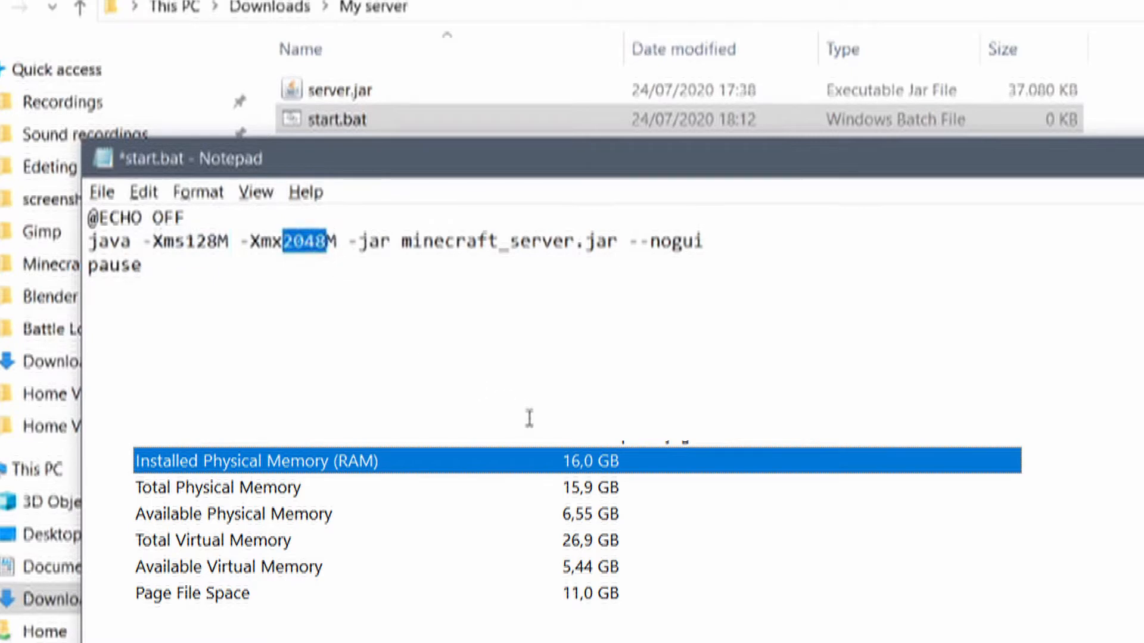
pyautogui.write('5')
pyautogui.press('Right')
pyautogui.press('BackSpace')
pyautogui.write('G')
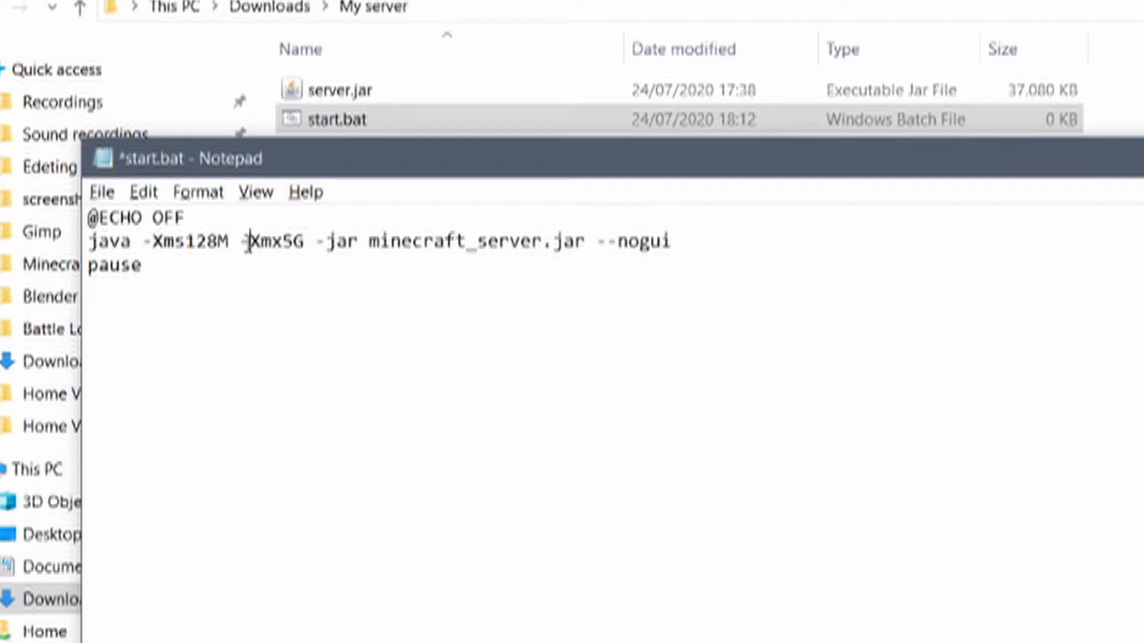
pyautogui.moveTo(249, 244); pyautogui.dragTo(289, 244)
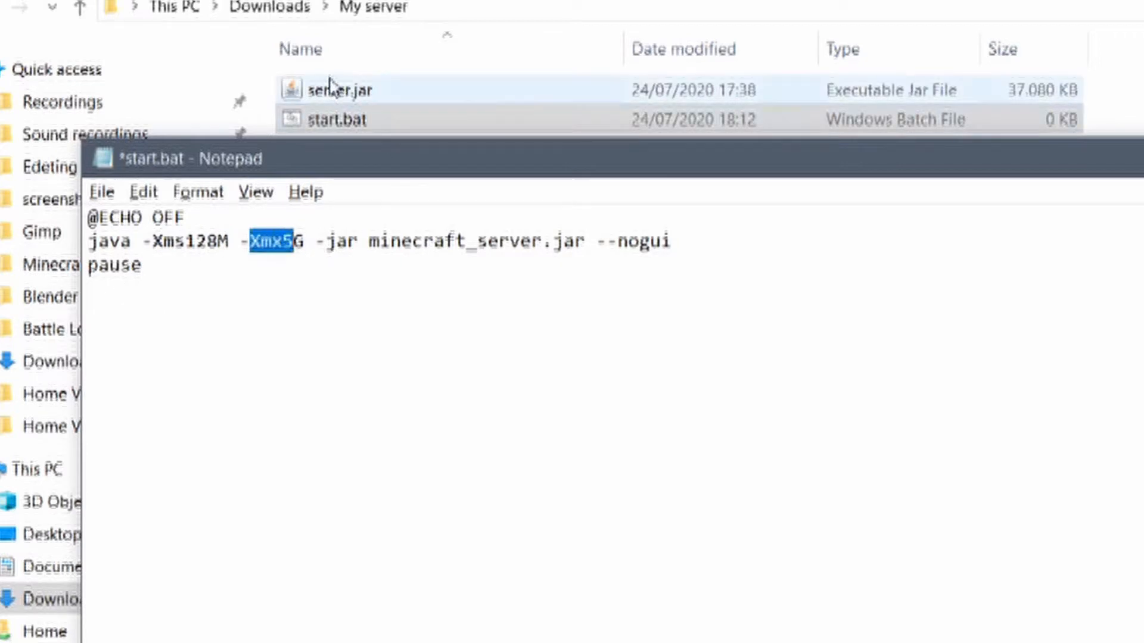
pyautogui.click(369, 241)
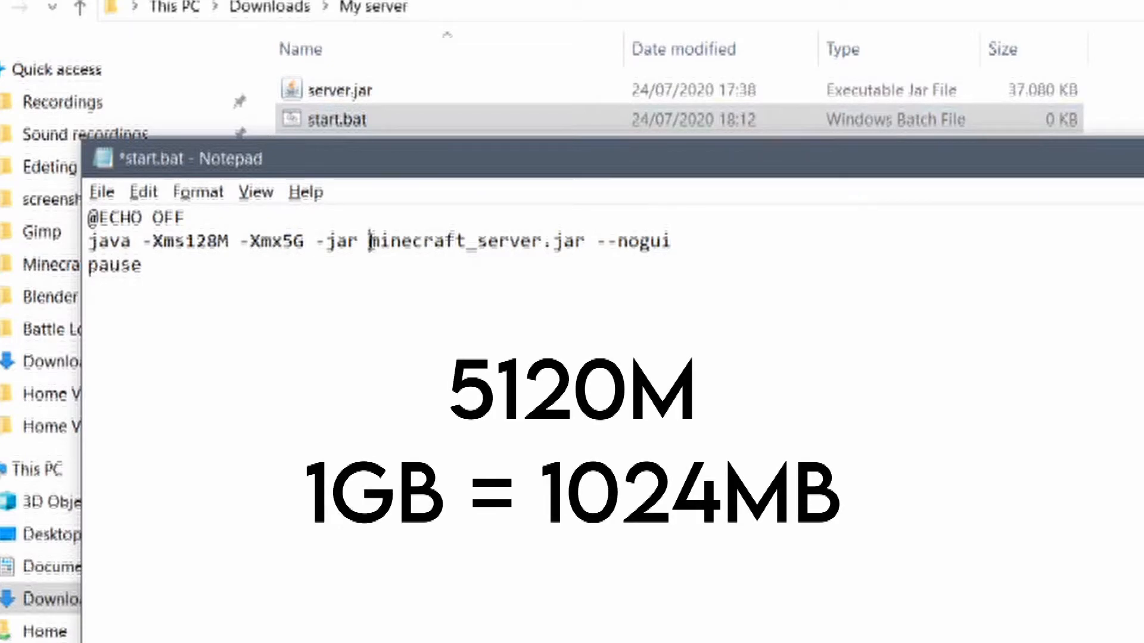
# Delete the 'minecraft_' prefix so the java line launches server.jar.
pyautogui.moveTo(370, 241); pyautogui.dragTo(579, 249)
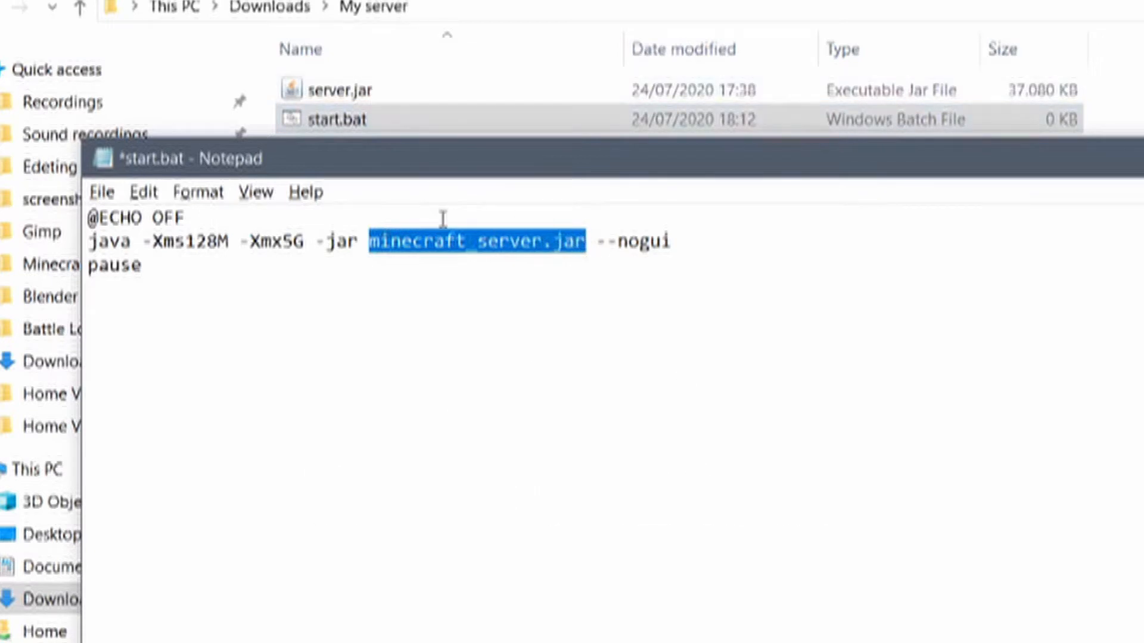
pyautogui.click(453, 262)
pyautogui.moveTo(480, 241); pyautogui.dragTo(371, 242)
pyautogui.press('BackSpace')
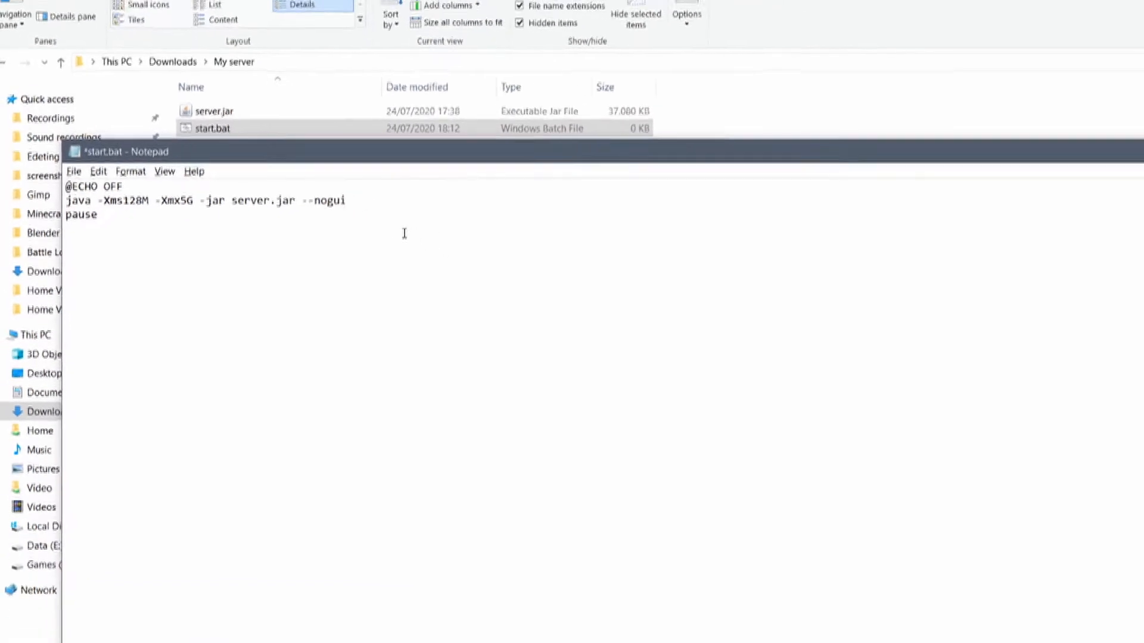
# Save start.bat and close Notepad.
pyautogui.click(77, 173)
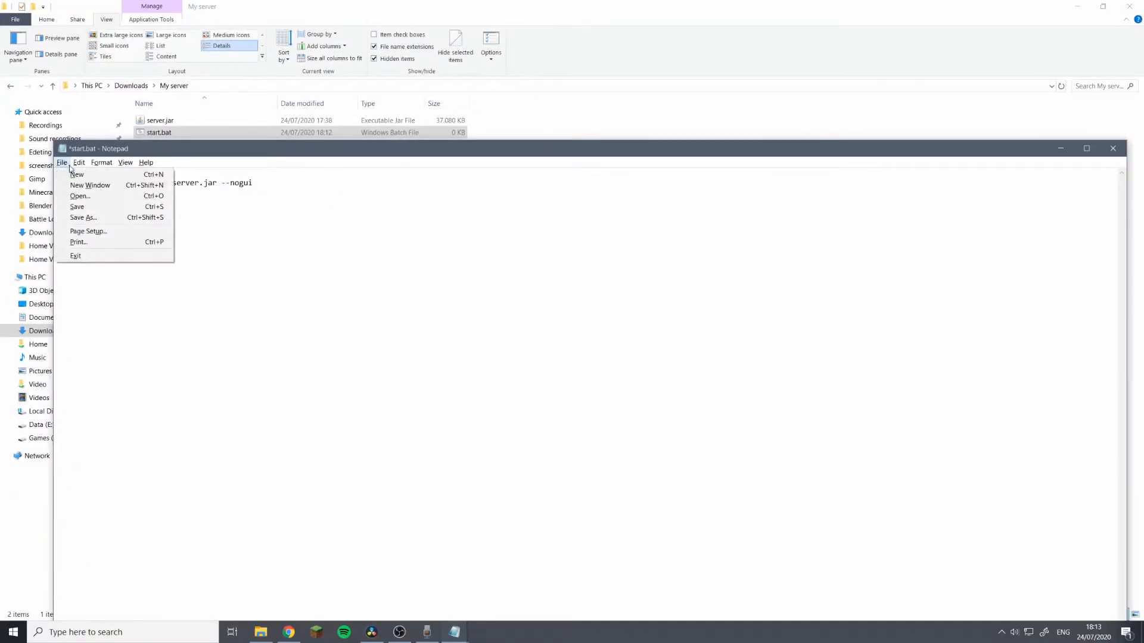
pyautogui.click(62, 162)
pyautogui.click(62, 162)
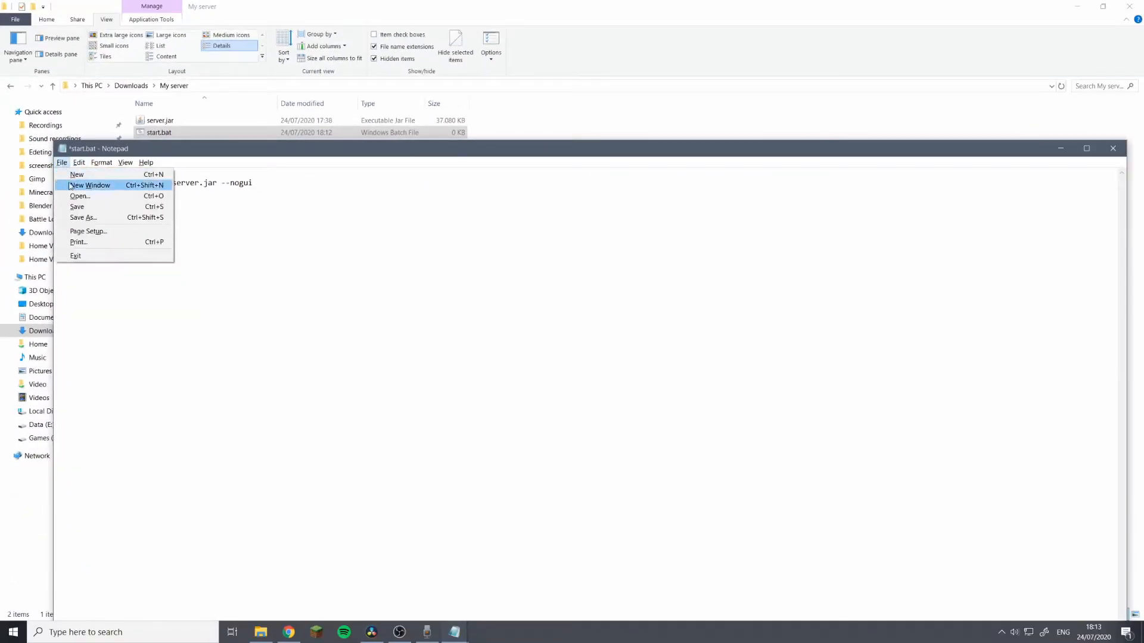
pyautogui.click(77, 207)
pyautogui.hotkey('alt', 'F4')
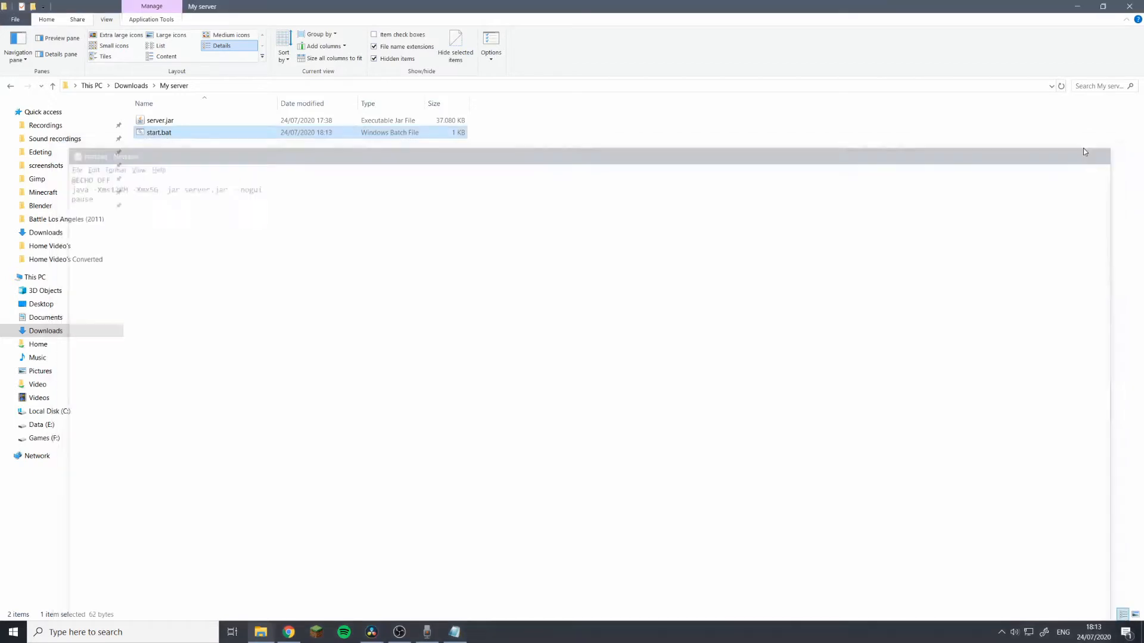
# Run start.bat once and read the console message that the EULA must be accepted.
pyautogui.doubleClick(180, 137)
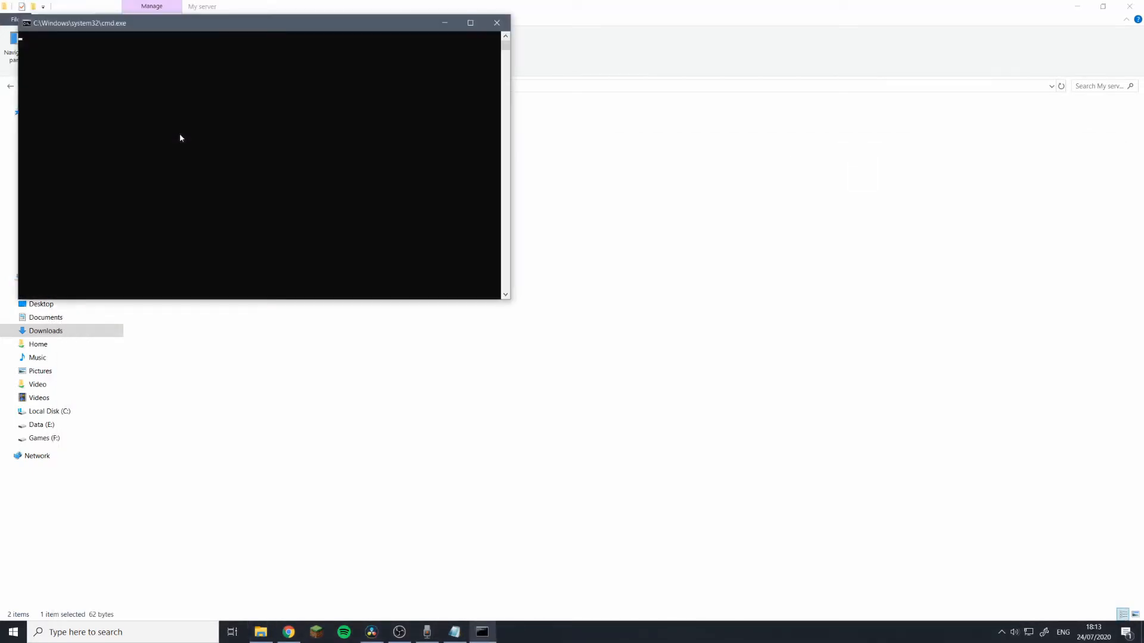
pyautogui.moveTo(104, 23); pyautogui.dragTo(577, 109)
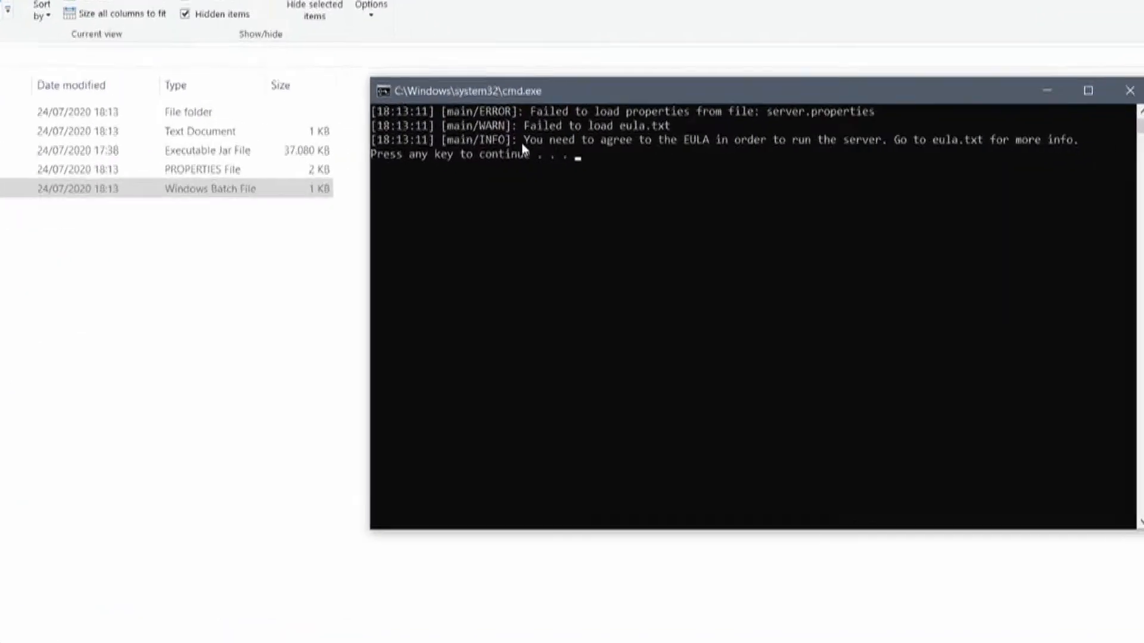
pyautogui.moveTo(587, 137); pyautogui.dragTo(801, 141)
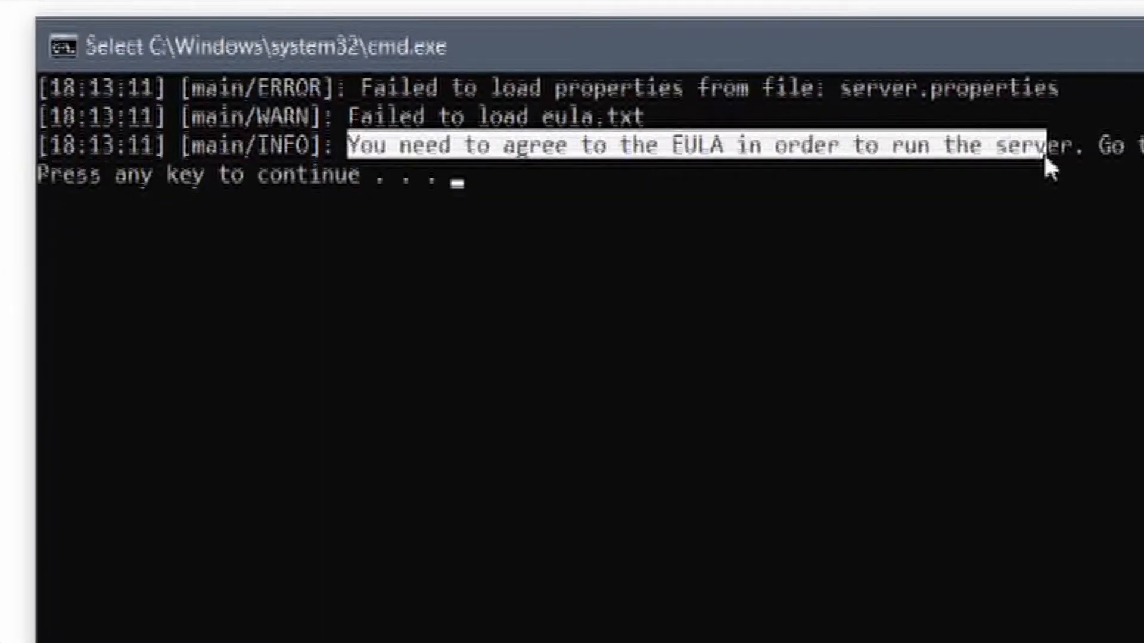
pyautogui.moveTo(1046, 158); pyautogui.dragTo(1069, 156)
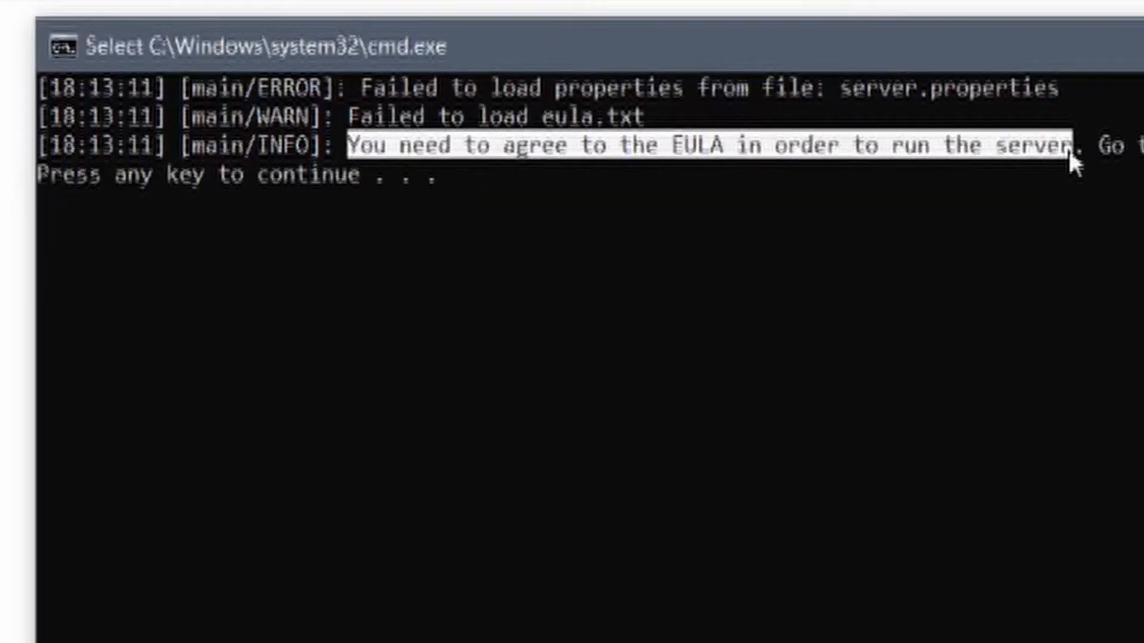
pyautogui.click(967, 261)
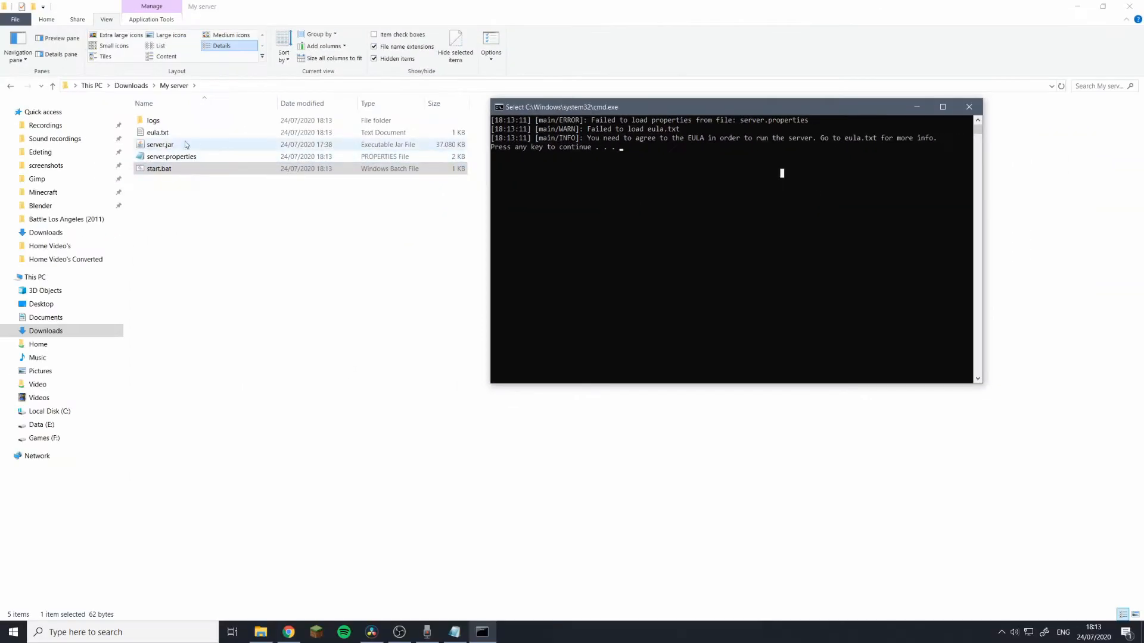
pyautogui.press('space')
pyautogui.click(154, 132)
# Change eula.txt from eula=false to eula=true and save it.
pyautogui.doubleClick(154, 133)
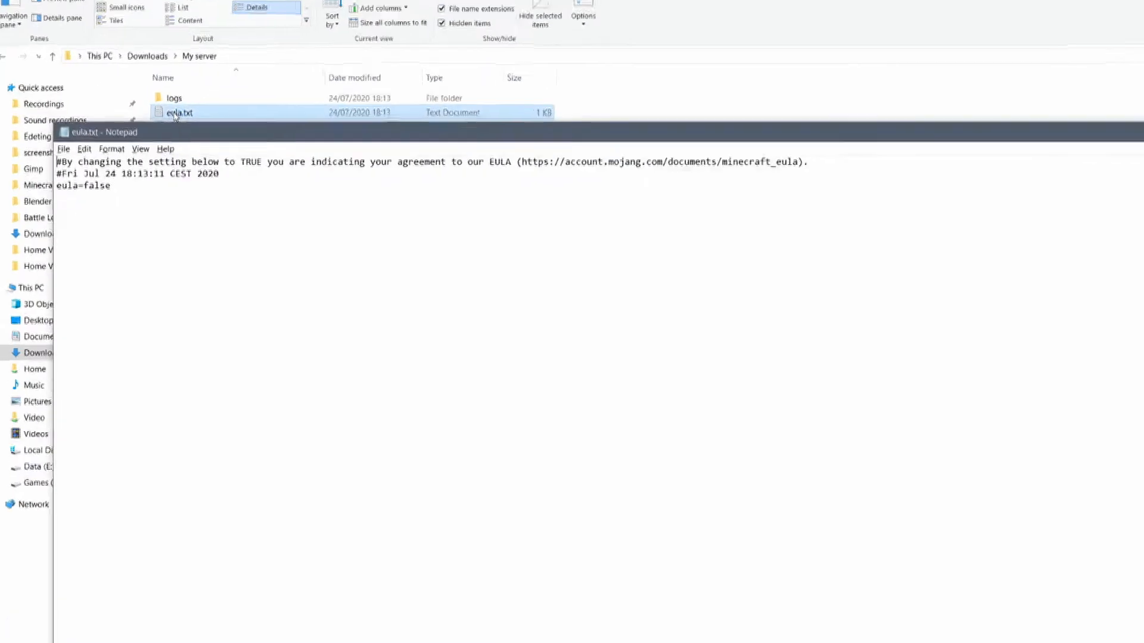
pyautogui.moveTo(182, 128); pyautogui.dragTo(130, 142)
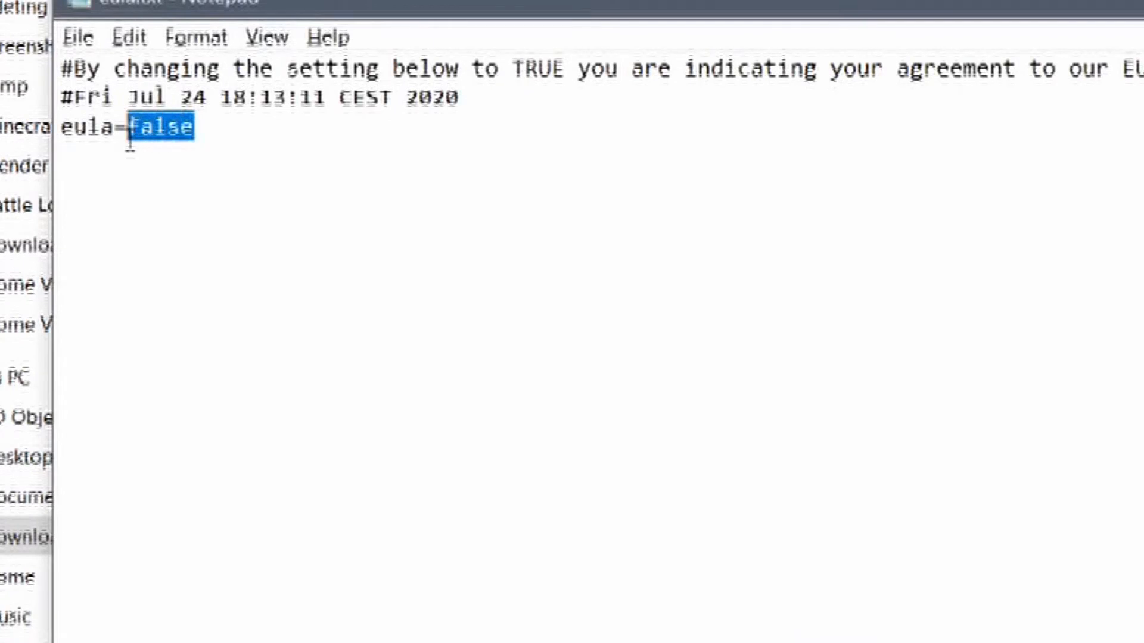
pyautogui.write('tru')
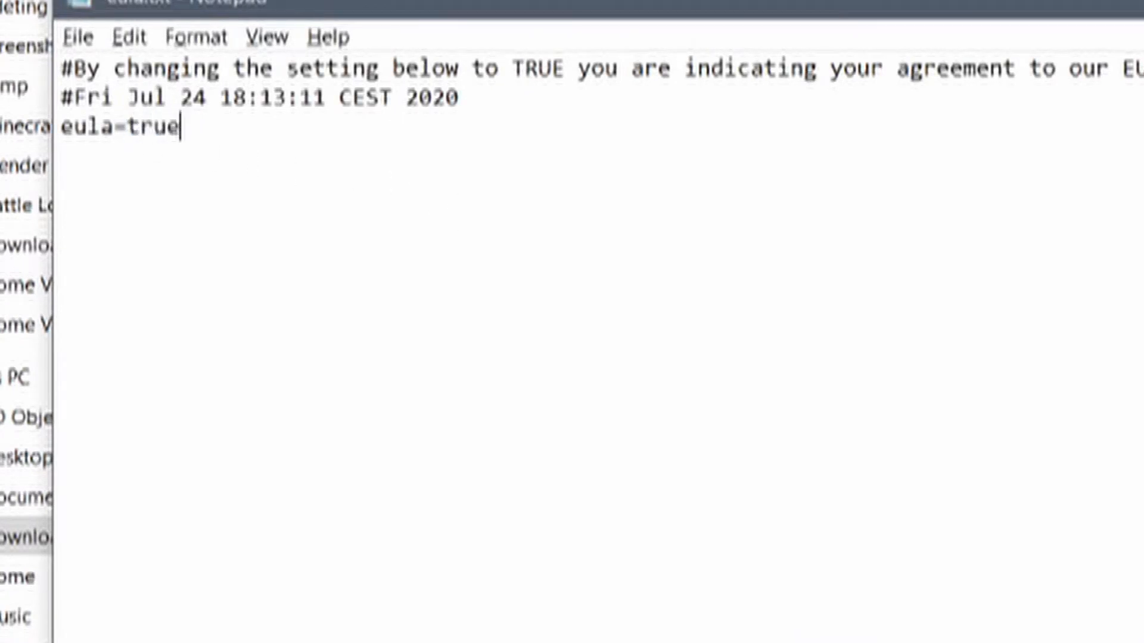
pyautogui.click(78, 37)
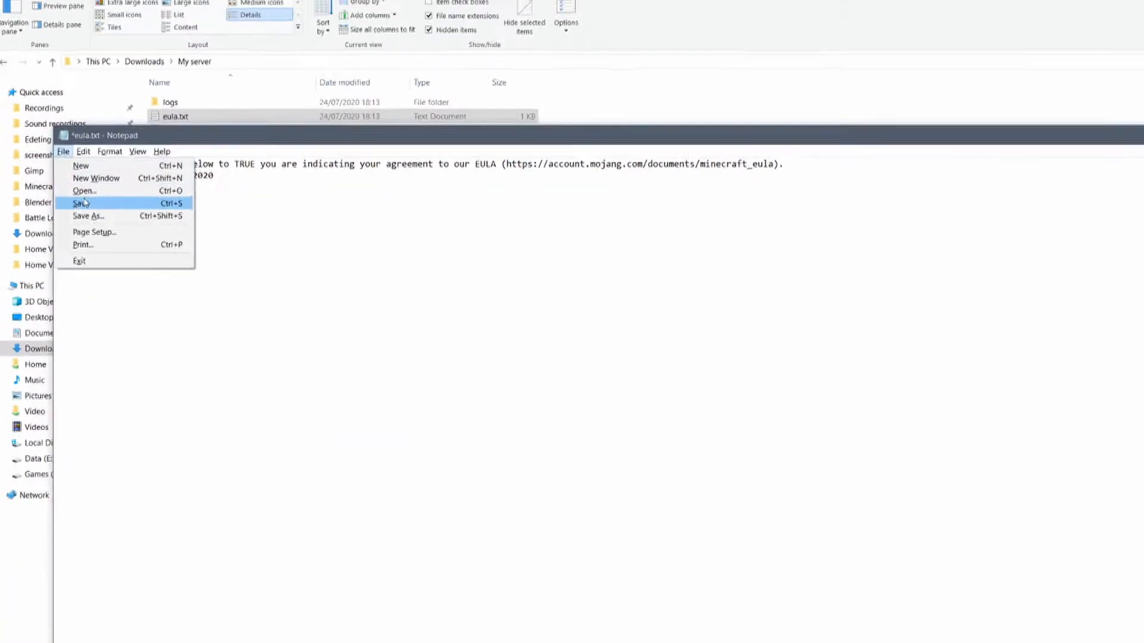
pyautogui.click(81, 203)
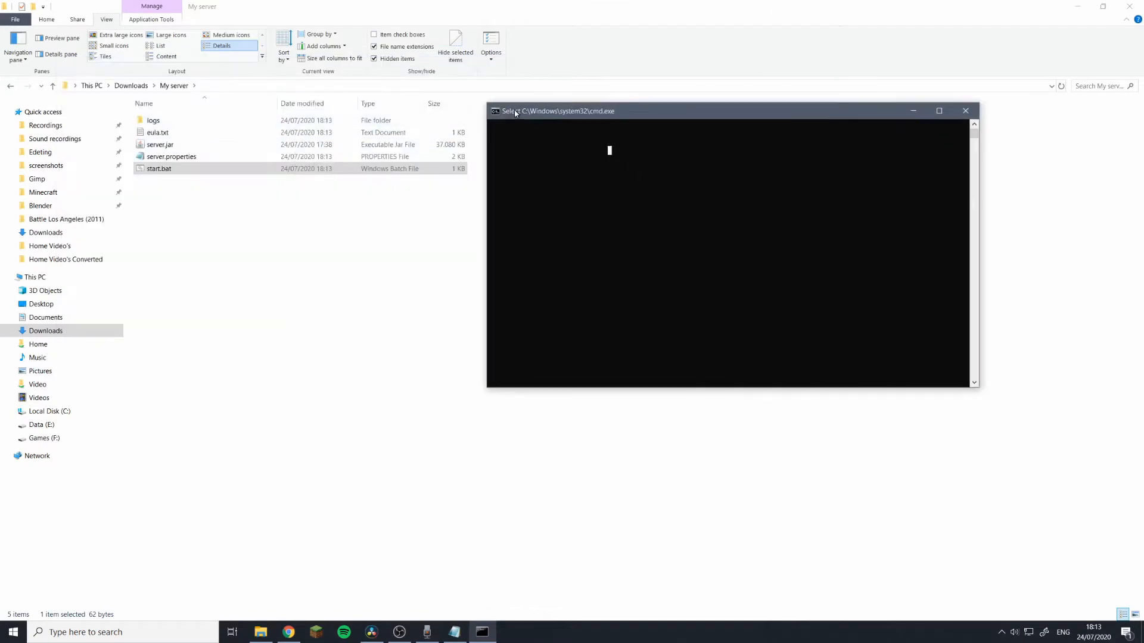
# Start the server, enter 'stop' once it's done, then close the console.
pyautogui.write('j')
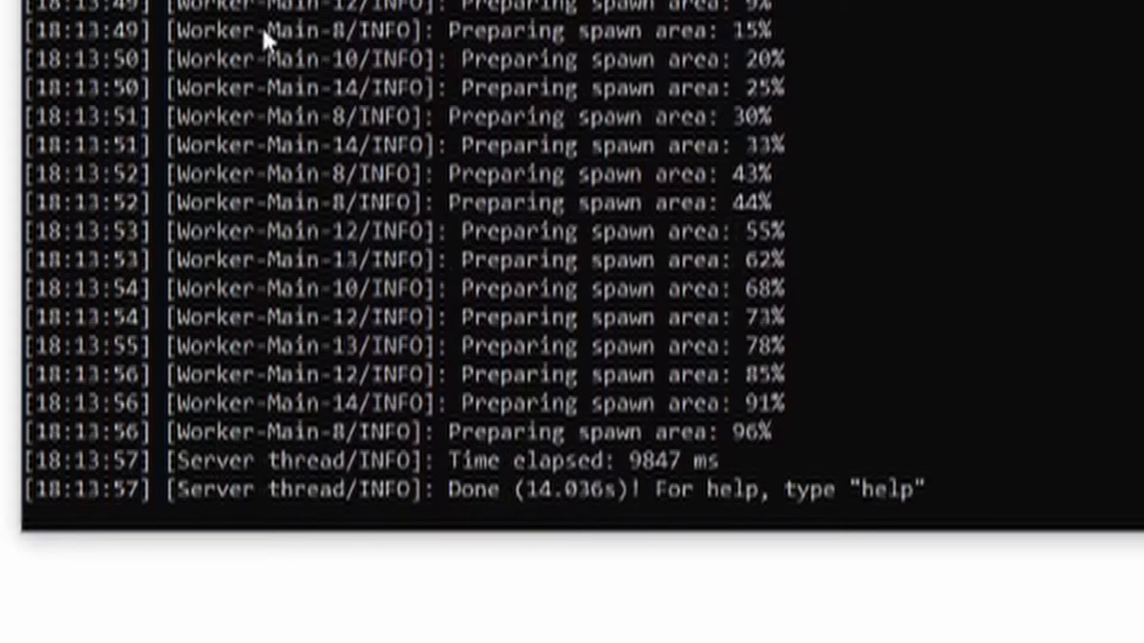
pyautogui.write('stop')
pyautogui.press('Return')
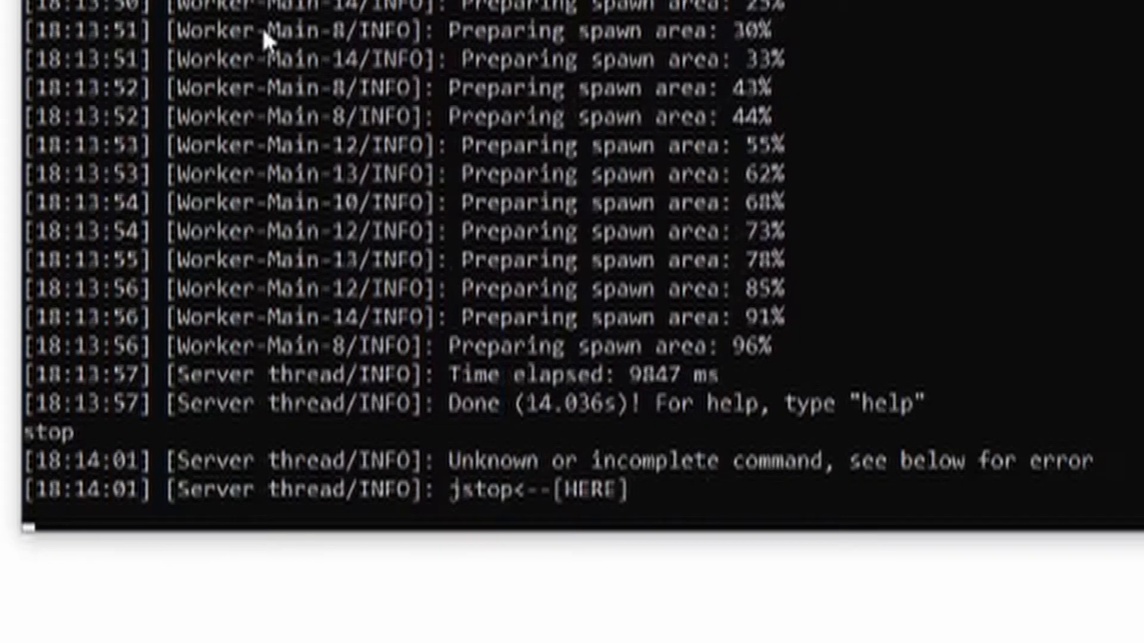
pyautogui.write('stop')
pyautogui.press('Return')
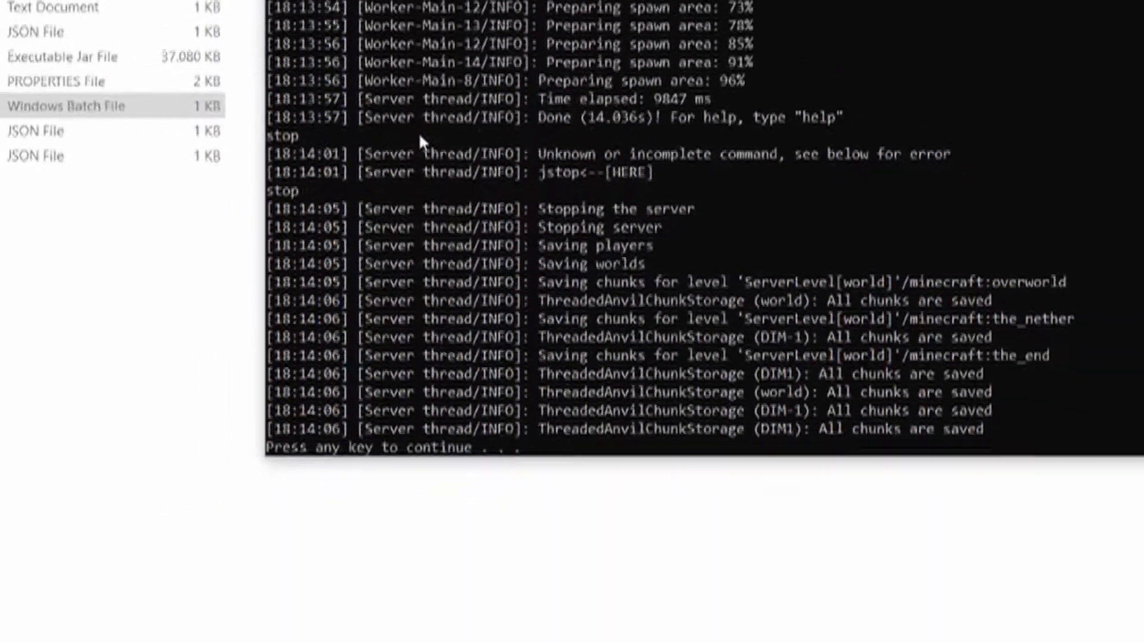
pyautogui.press('Return')
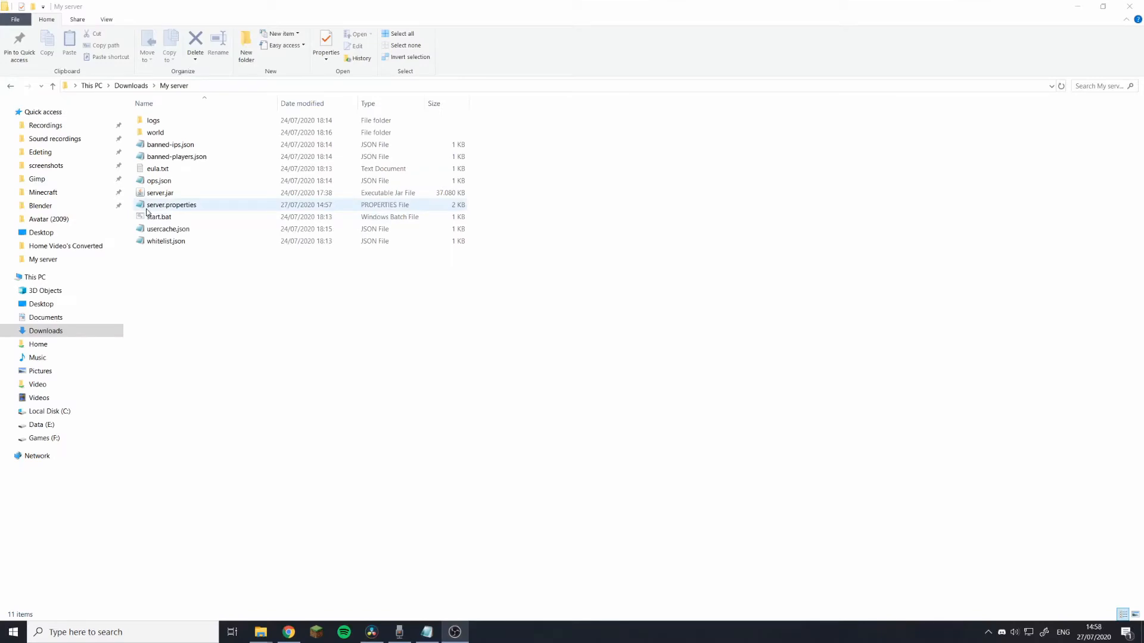
# Open server.properties maximized and change the difficulty value to hard.
pyautogui.doubleClick(147, 206)
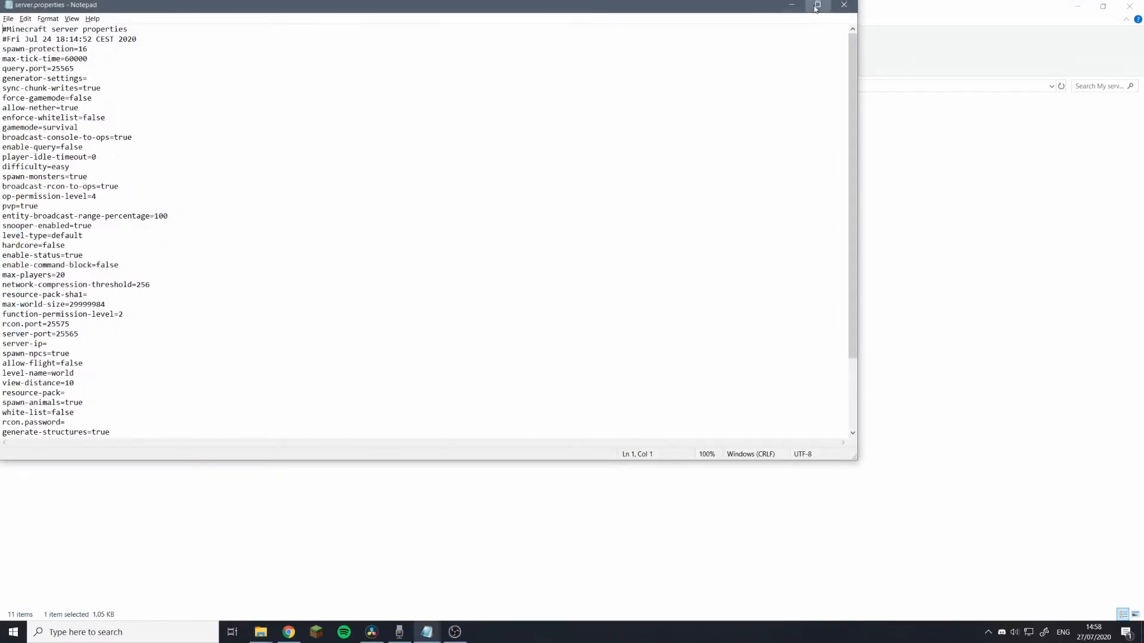
pyautogui.click(816, 5)
pyautogui.scroll(10, 40, 73)
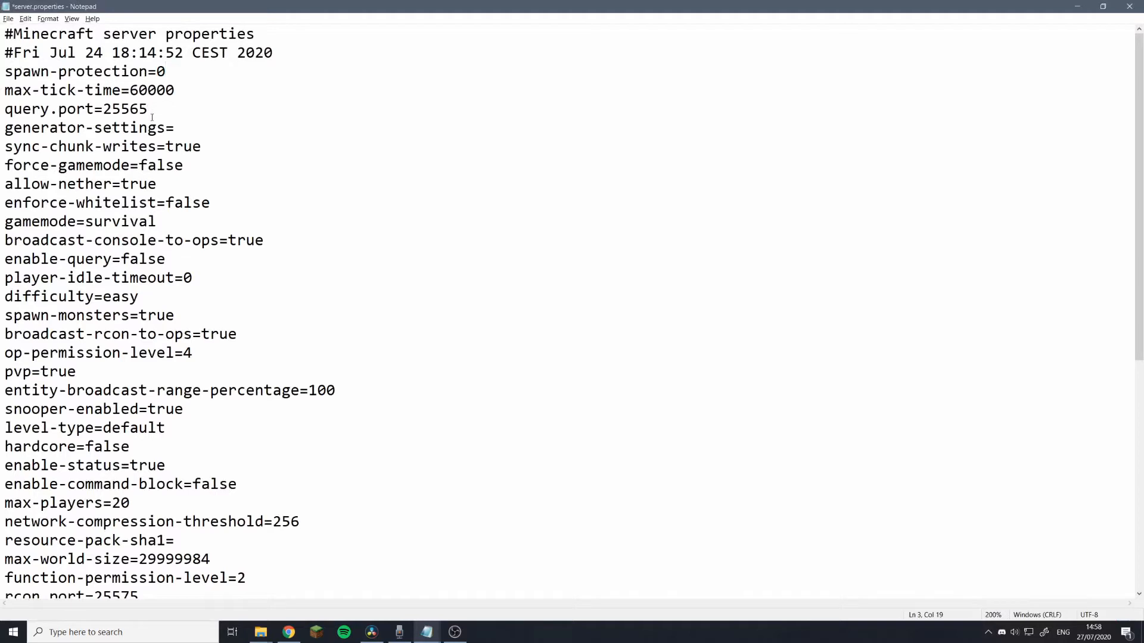
pyautogui.doubleClick(148, 221)
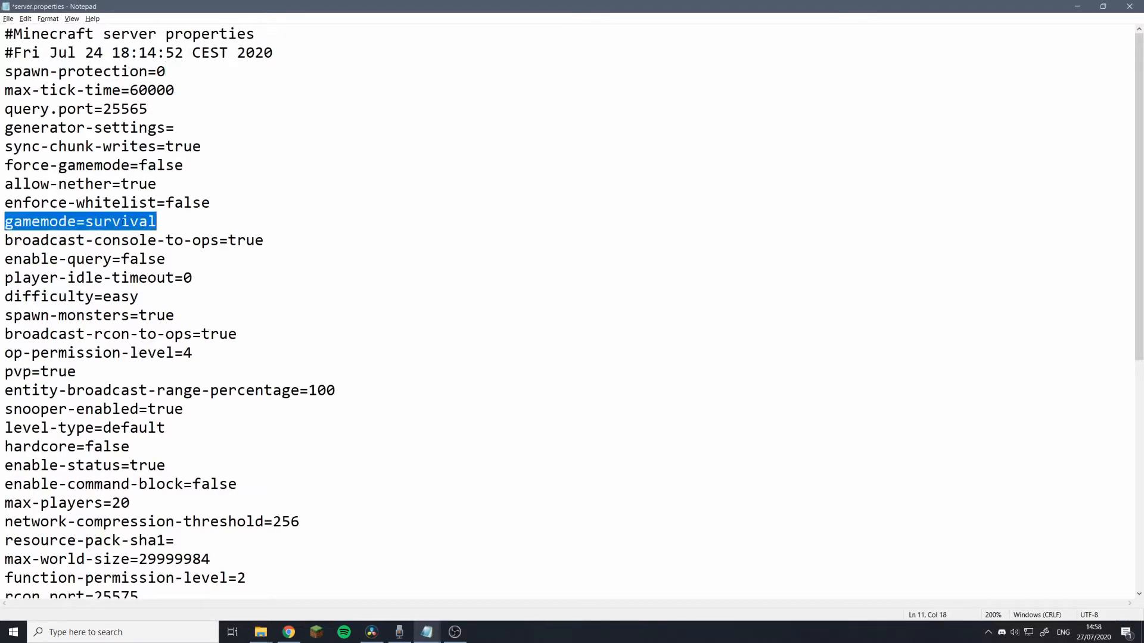
pyautogui.click(147, 221)
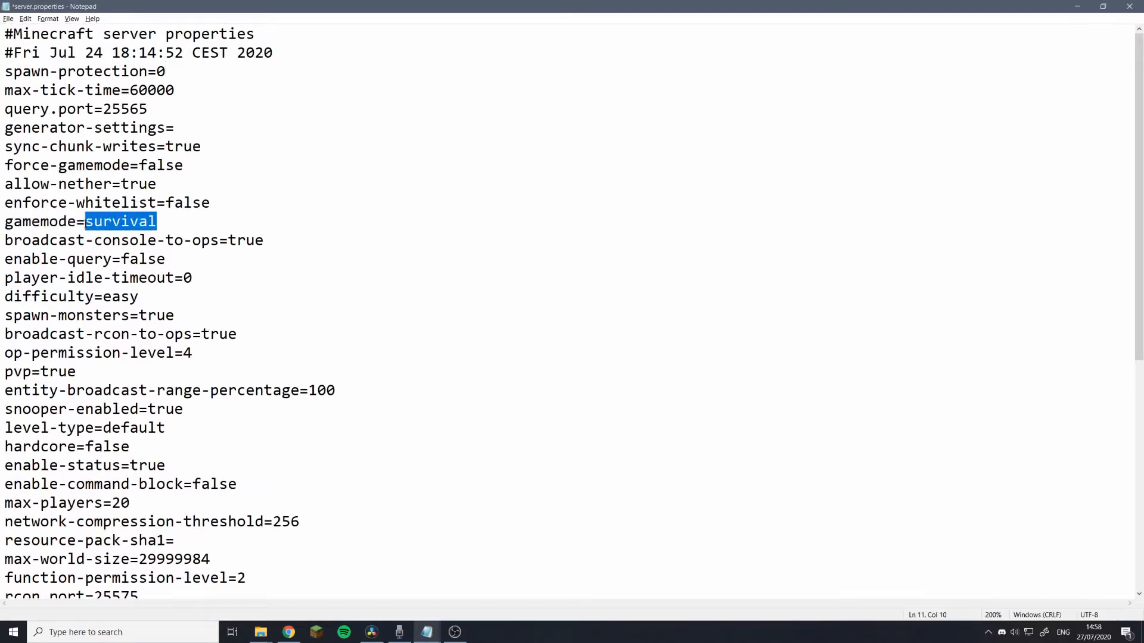
pyautogui.click(135, 295)
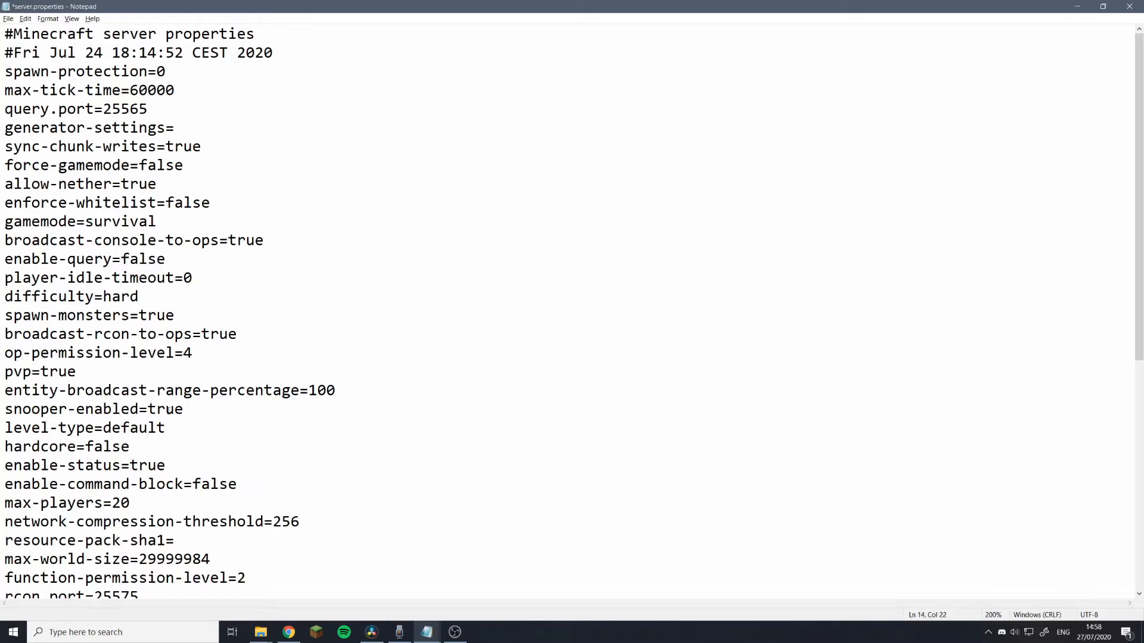
# Set enable-command-block to true and max-players to 69.
pyautogui.moveTo(196, 483); pyautogui.dragTo(237, 484)
pyautogui.write('tru')
pyautogui.press('Down')
pyautogui.hotkey('shift', 'Left')
pyautogui.hotkey('shift', 'Left')
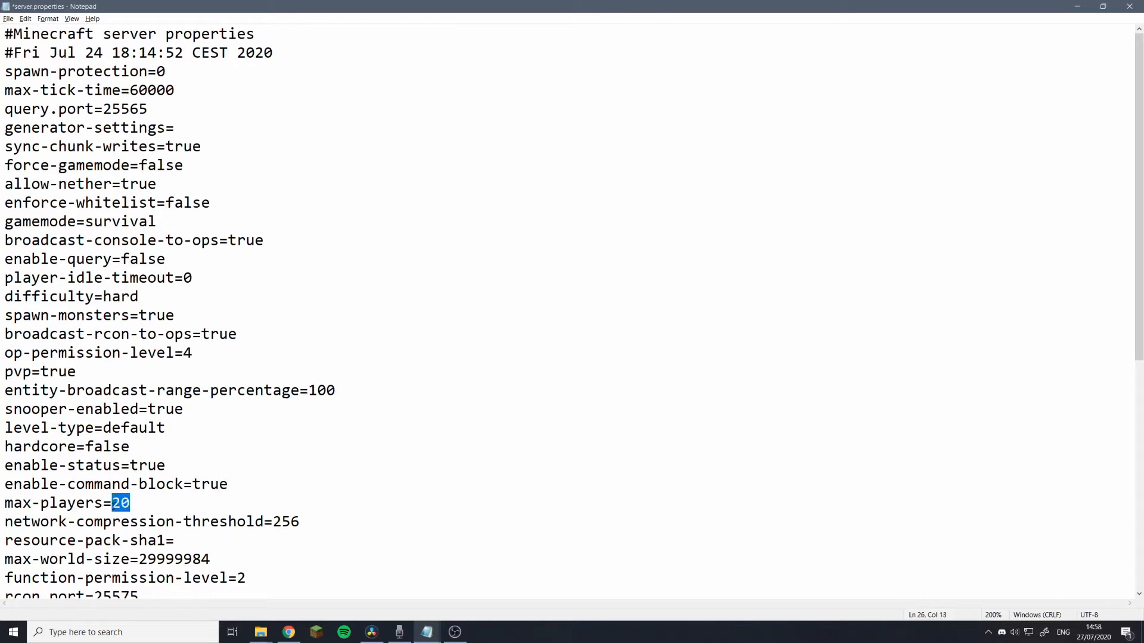
pyautogui.write('69')
pyautogui.scroll(-1, 150, 483)
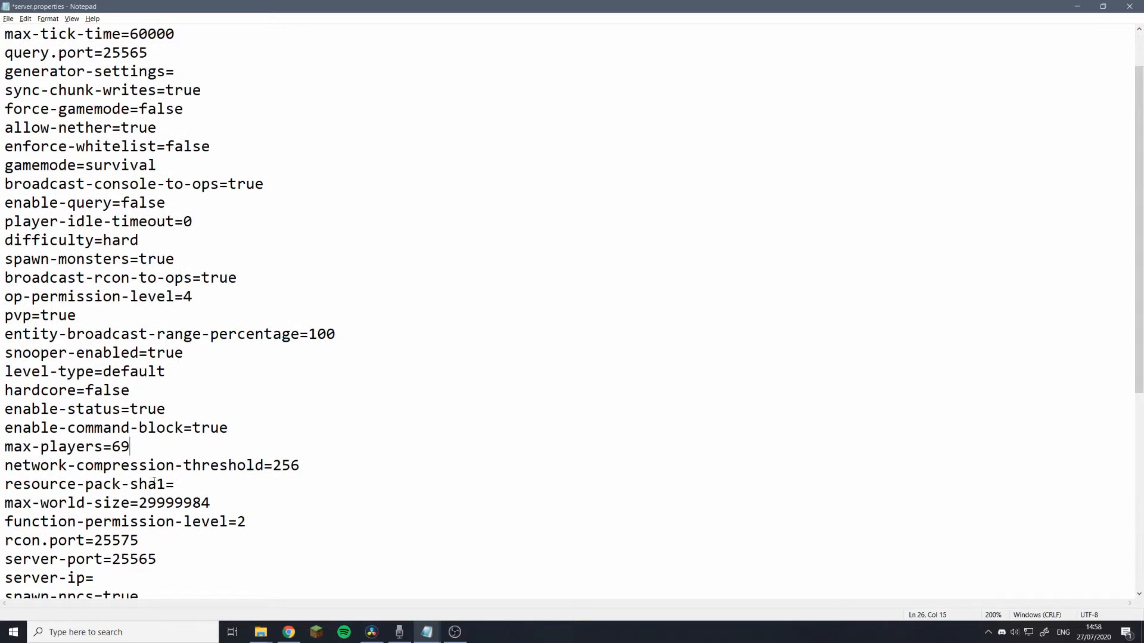
pyautogui.scroll(-1, 154, 482)
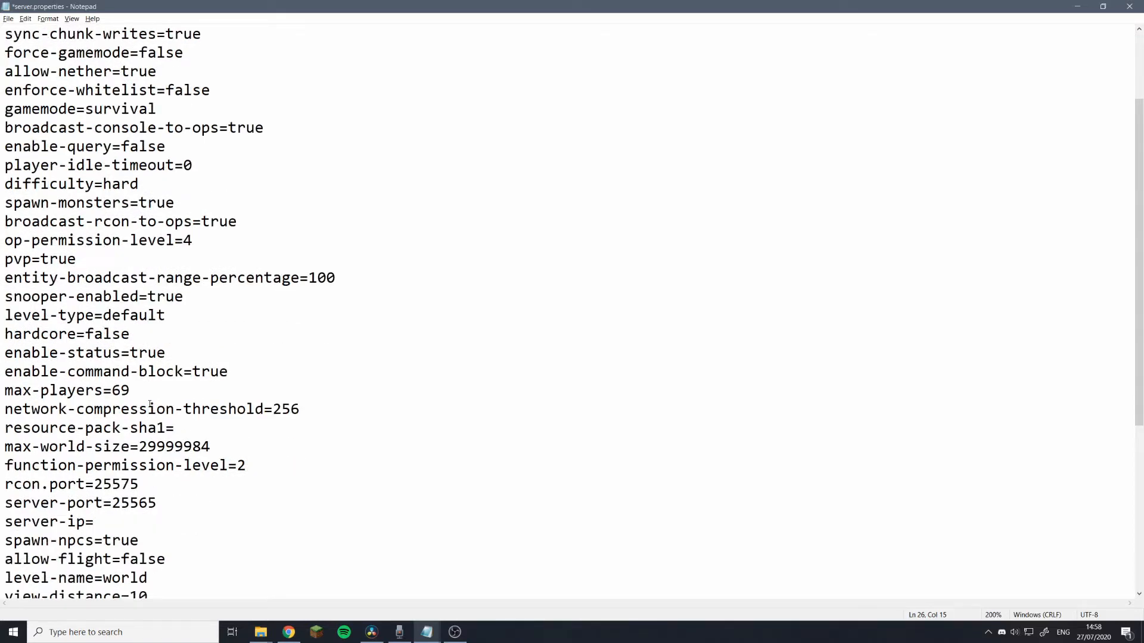
pyautogui.scroll(-1, 151, 405)
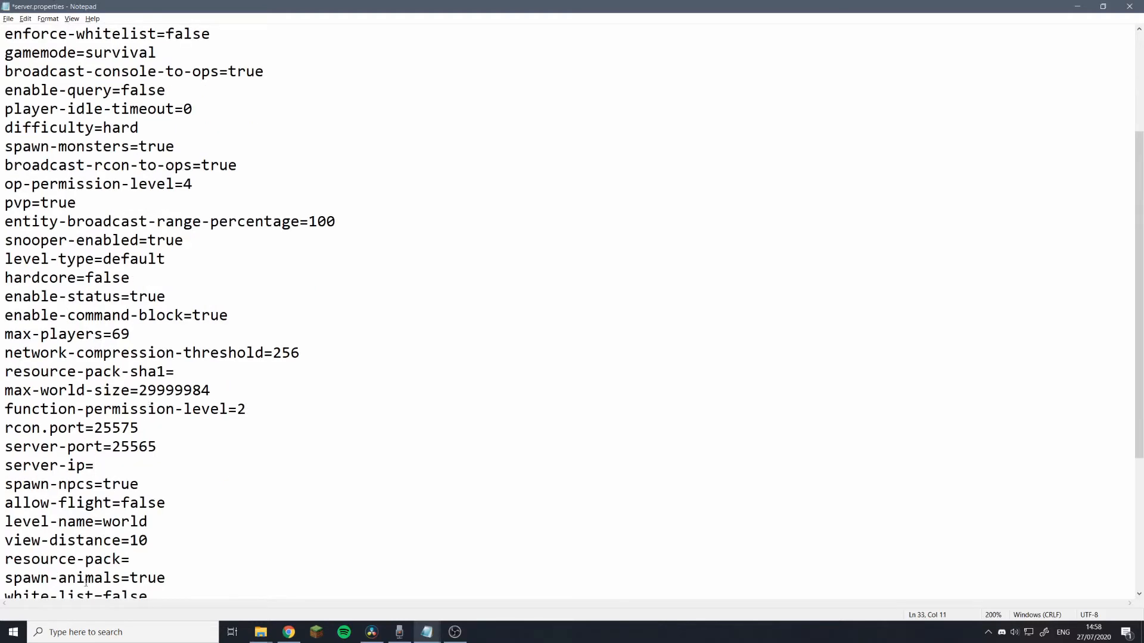
pyautogui.click(71, 635)
# Open Command Prompt and run ipconfig.
pyautogui.write('cm')
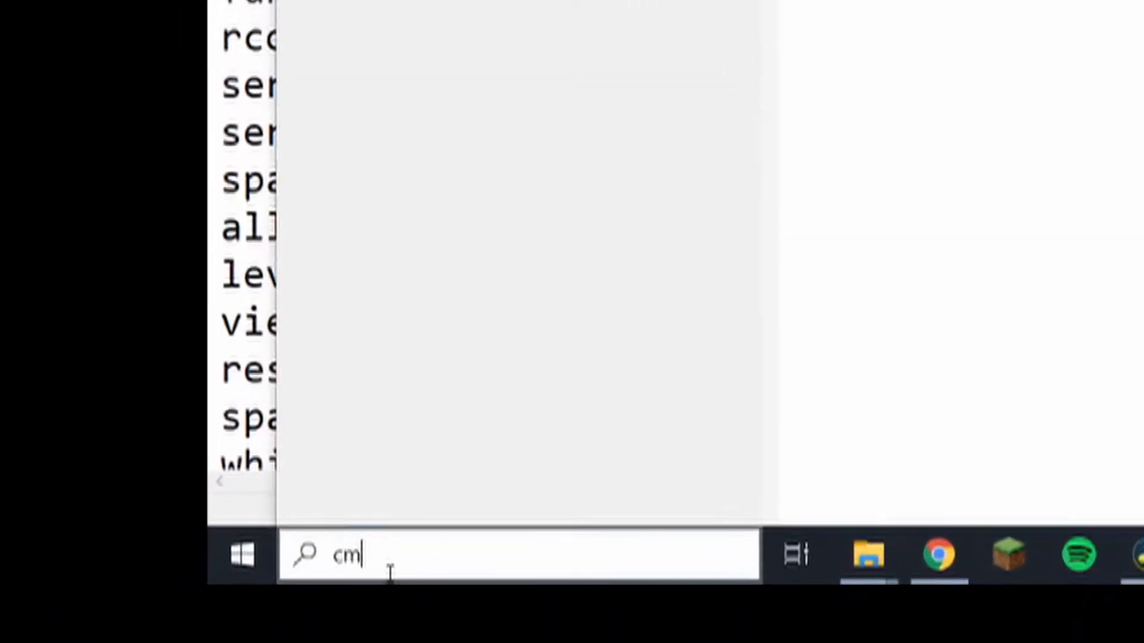
pyautogui.write('d')
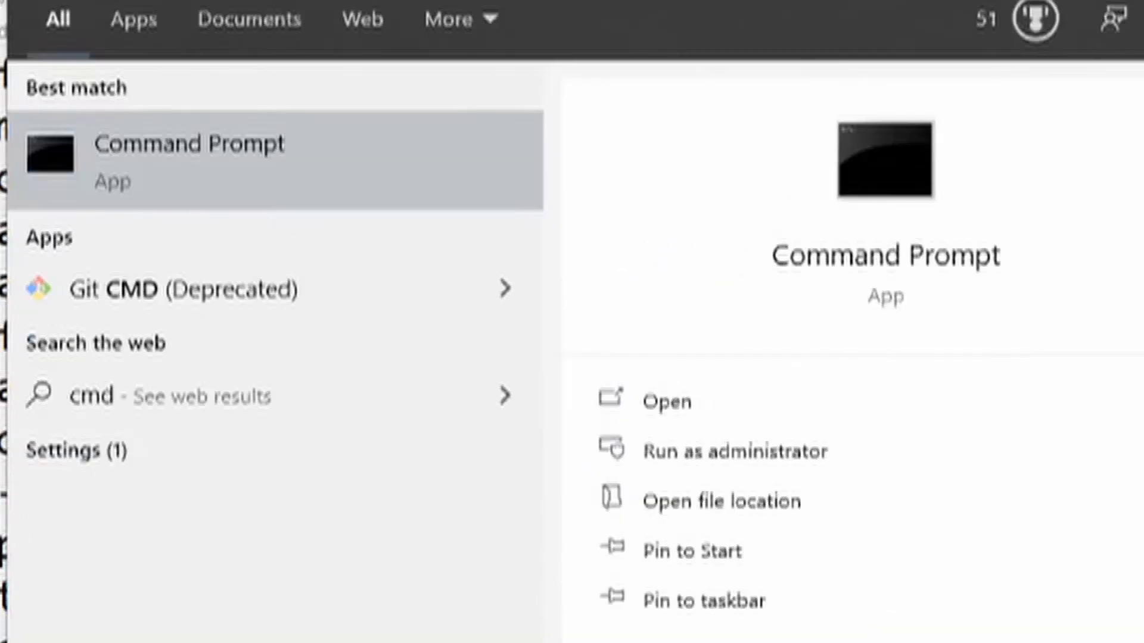
pyautogui.press('Return')
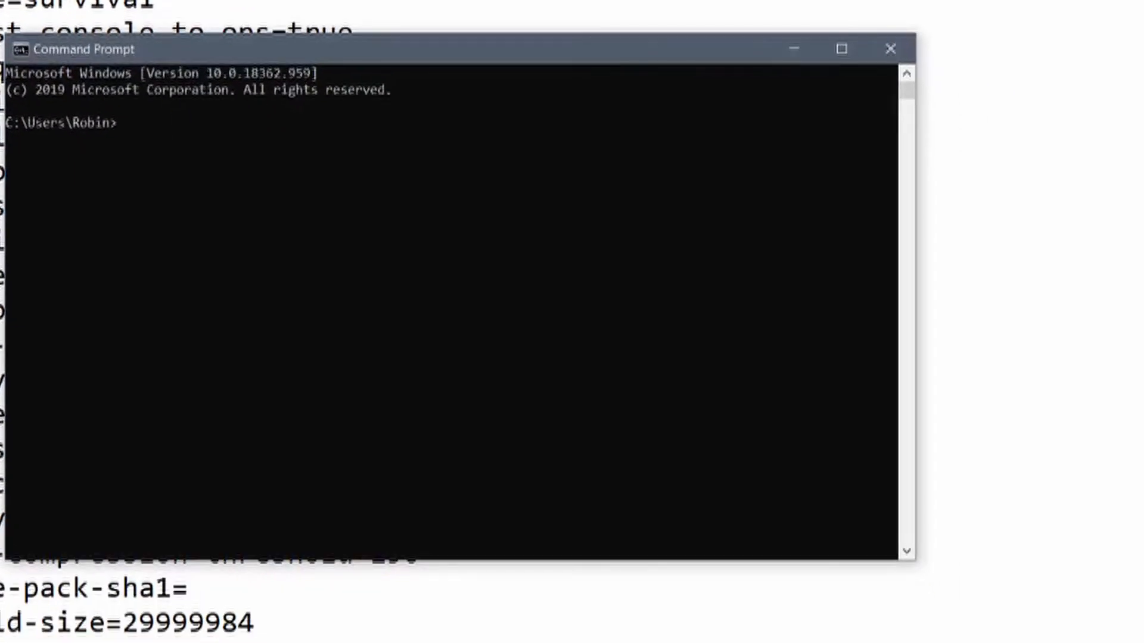
pyautogui.write('ipconfig')
# Copy the IPv4 address 192.168.1.167 into server.properties as server-ip=192.168.1.167.
pyautogui.moveTo(51, 438); pyautogui.dragTo(683, 446)
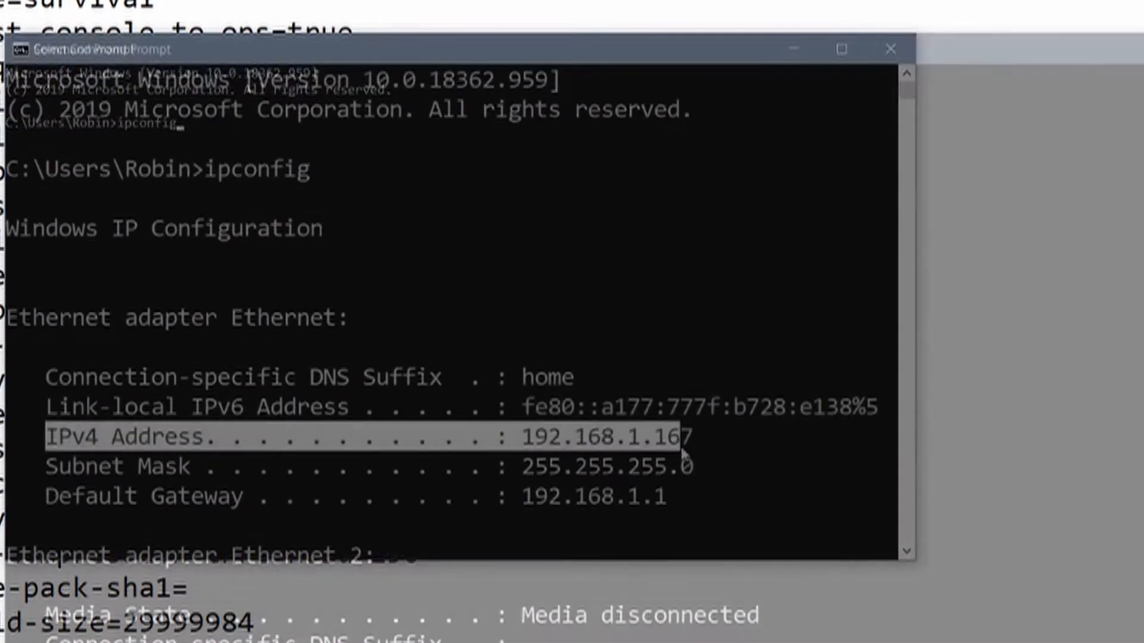
pyautogui.click(700, 441)
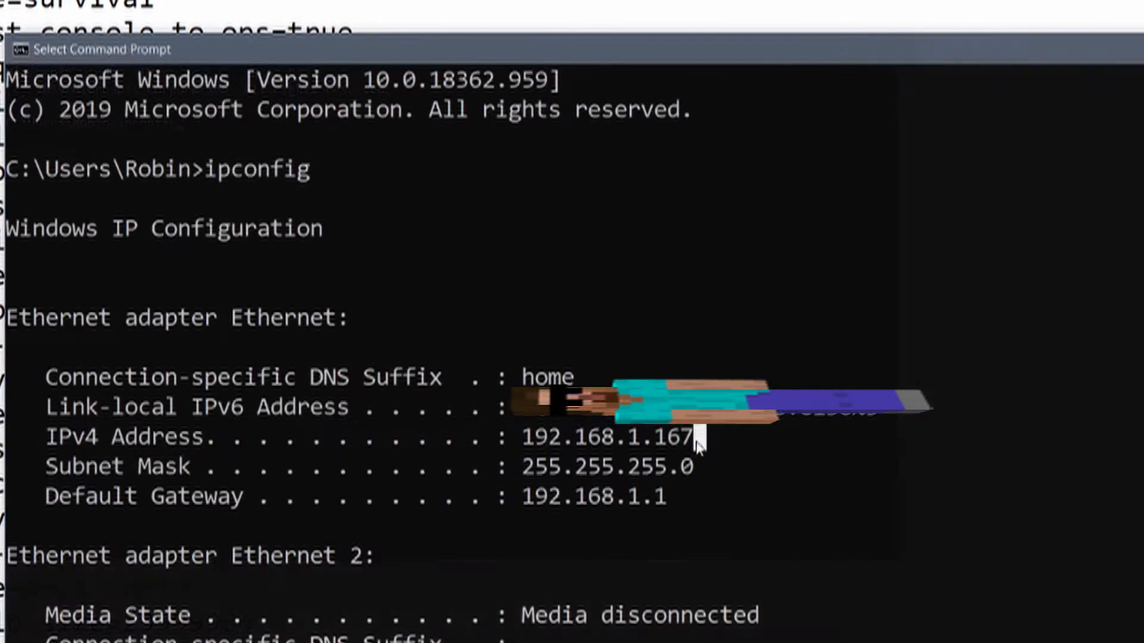
pyautogui.moveTo(687, 439); pyautogui.dragTo(527, 440)
pyautogui.hotkey('ctrl', 'c')
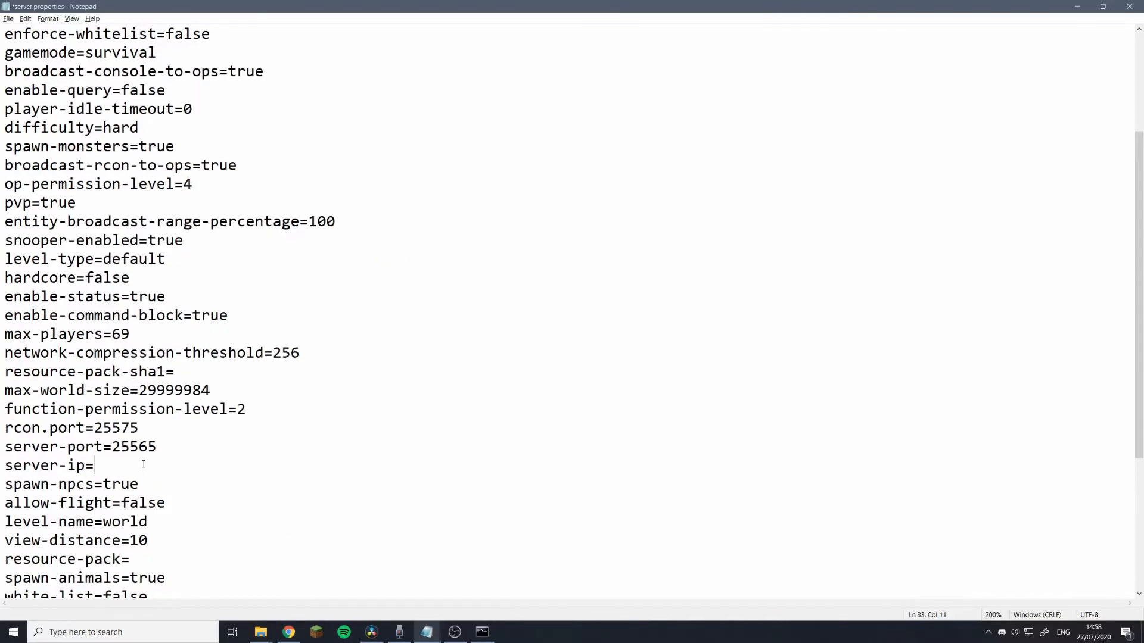
pyautogui.hotkey('ctrl', 'v')
# Change white-list=false to white-list=true in server.properties.
pyautogui.scroll(-1, 144, 494)
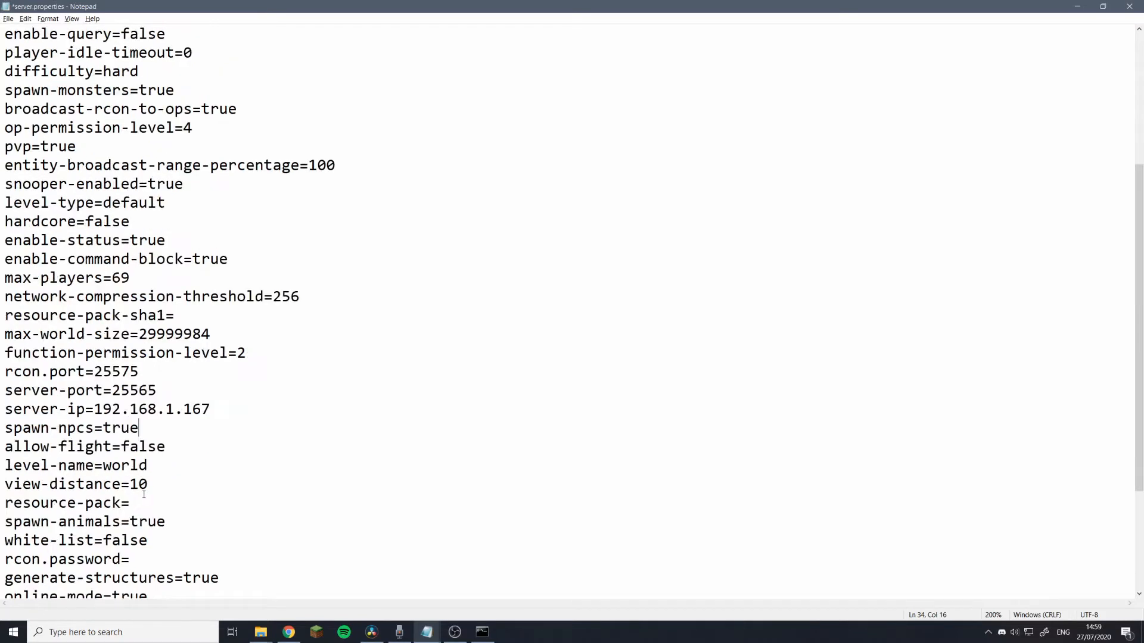
pyautogui.scroll(-1, 142, 495)
pyautogui.moveTo(152, 487); pyautogui.dragTo(103, 485)
pyautogui.write('tr')
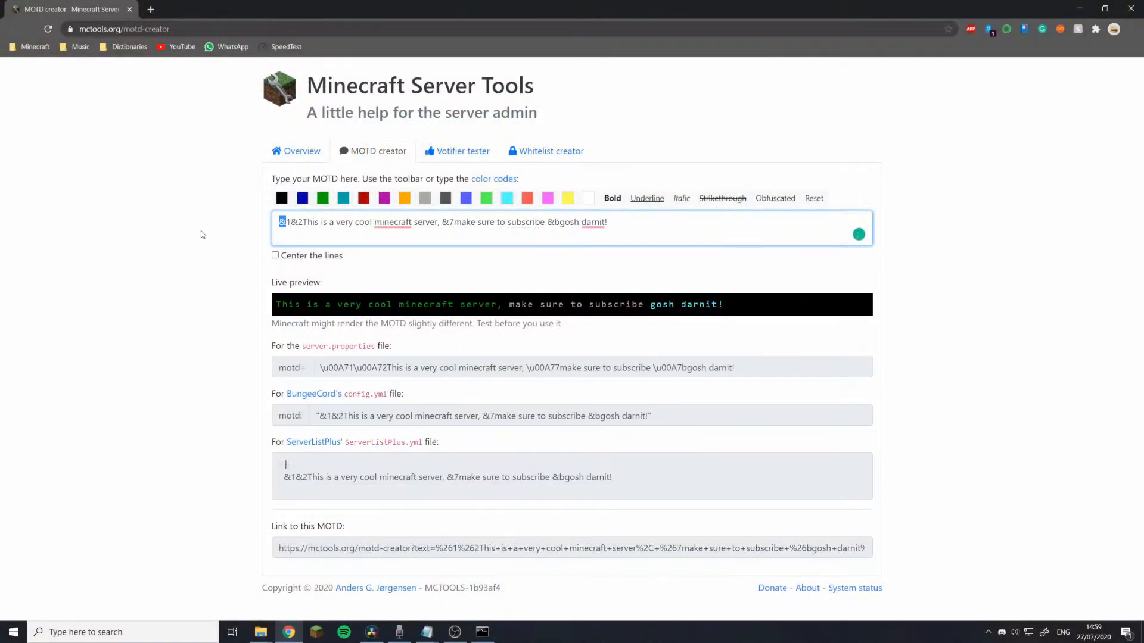
# Move the &l bold code after &2 and append an obfuscated yellow '&e&kAmen' to the MOTD.
pyautogui.write('&l')
pyautogui.press('Delete')
pyautogui.moveTo(289, 223); pyautogui.dragTo(230, 228)
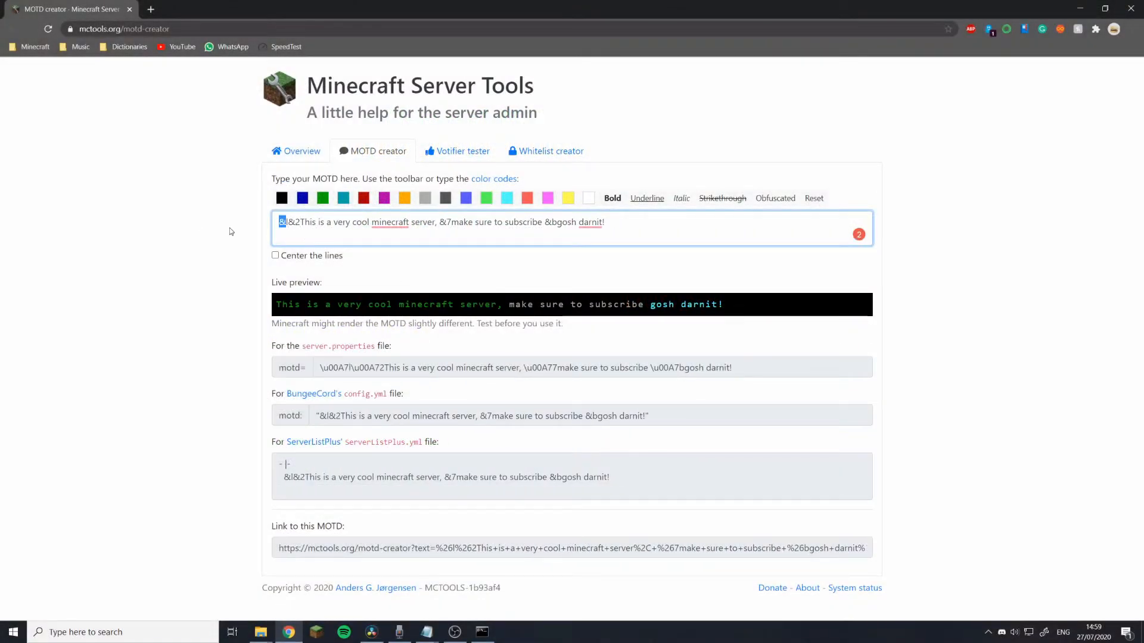
pyautogui.press('BackSpace')
pyautogui.press('Right')
pyautogui.press('Right')
pyautogui.write('&l')
pyautogui.click(622, 222)
pyautogui.write('&e&kAmen')
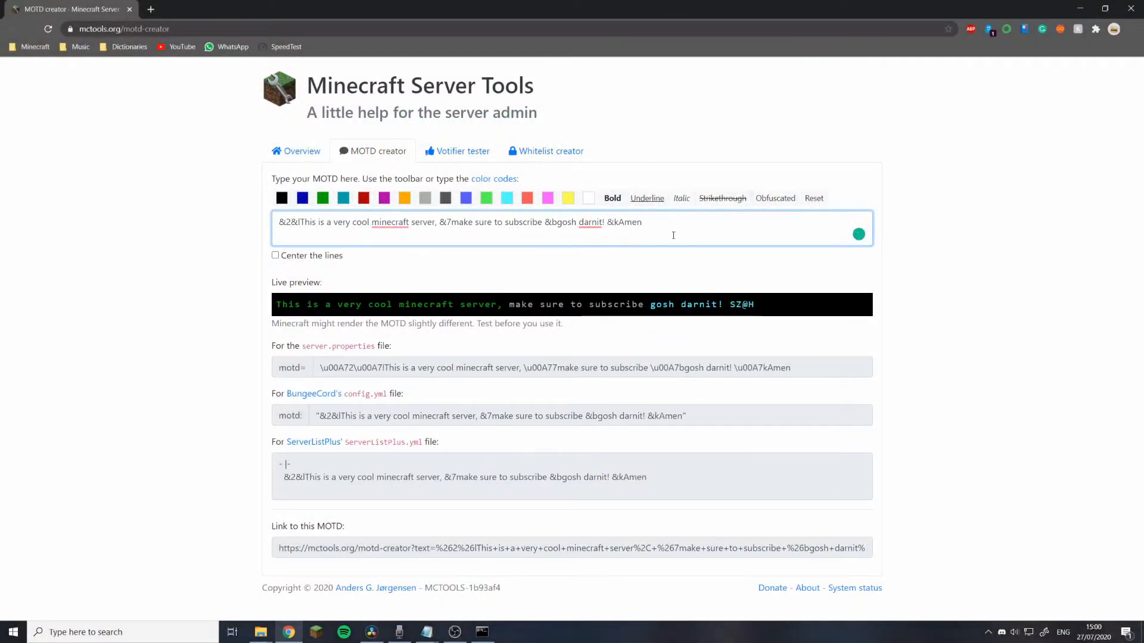
# Paste the server.properties MOTD code after motd= in the Notepad file.
pyautogui.click(535, 376)
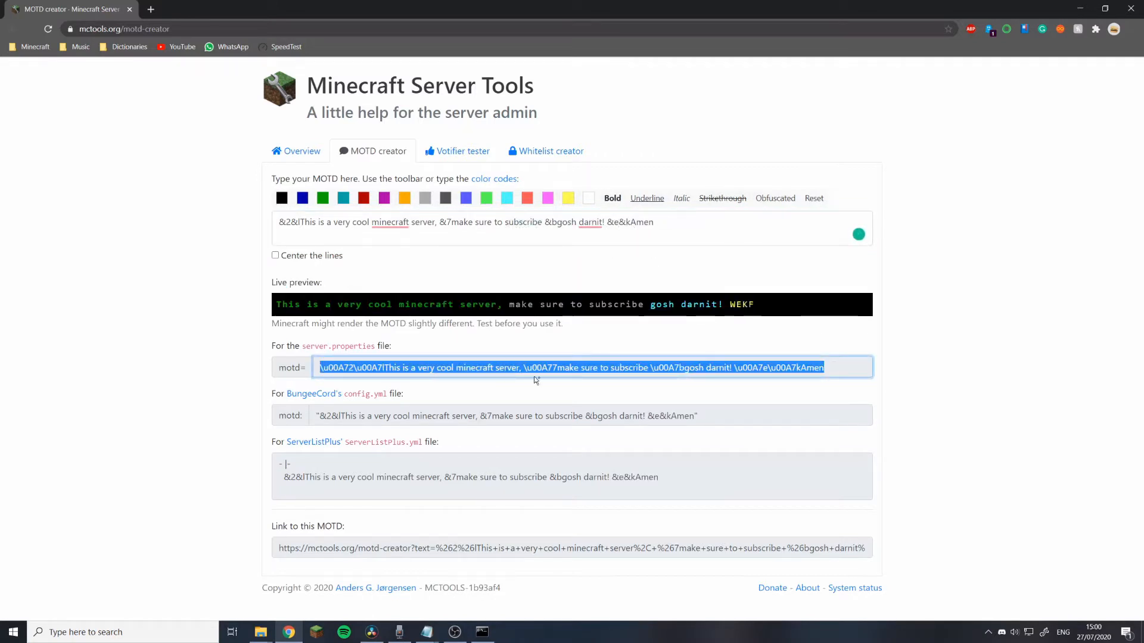
pyautogui.click(426, 631)
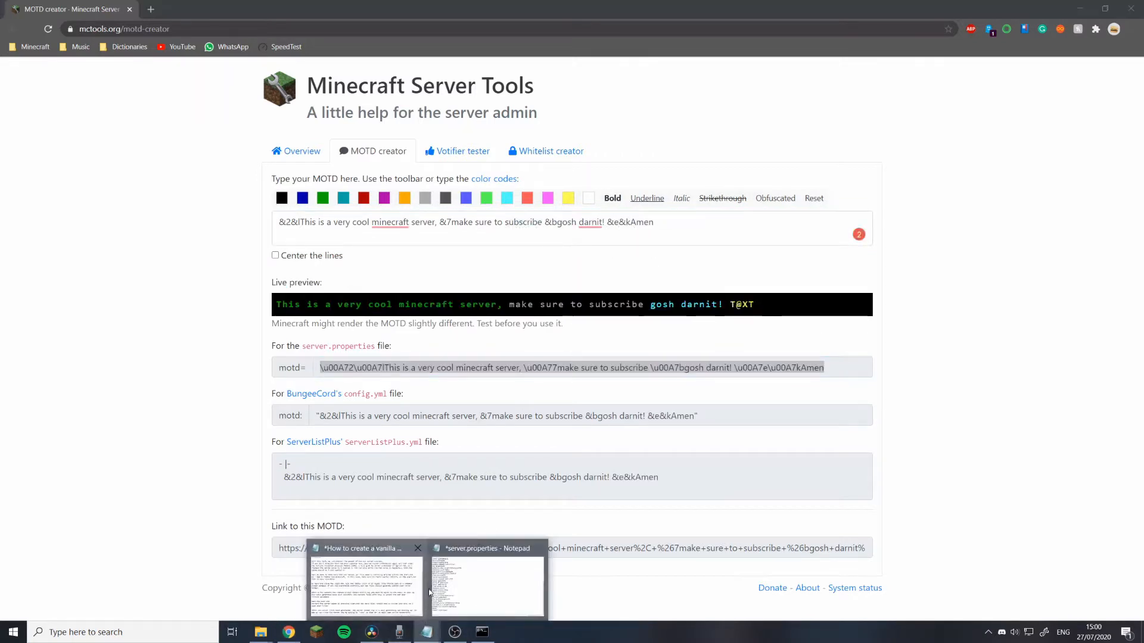
pyautogui.click(455, 582)
pyautogui.hotkey('ctrl', 'v')
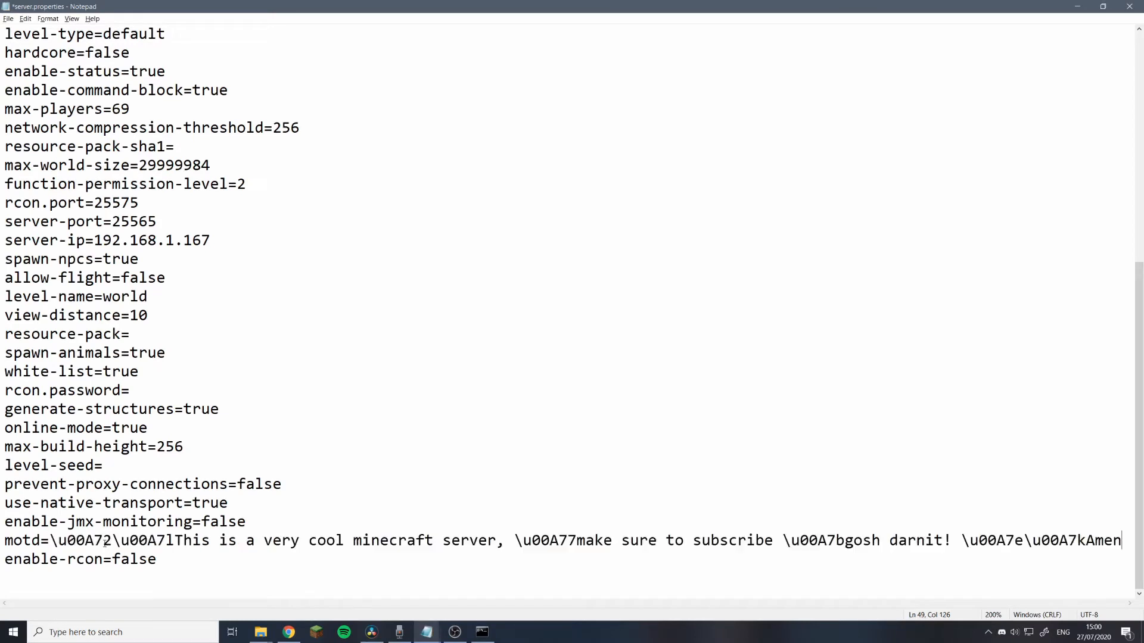
# Zoom out in Notepad to see more of server.properties.
pyautogui.hotkey('ctrl', '-')
pyautogui.hotkey('ctrl', '-')
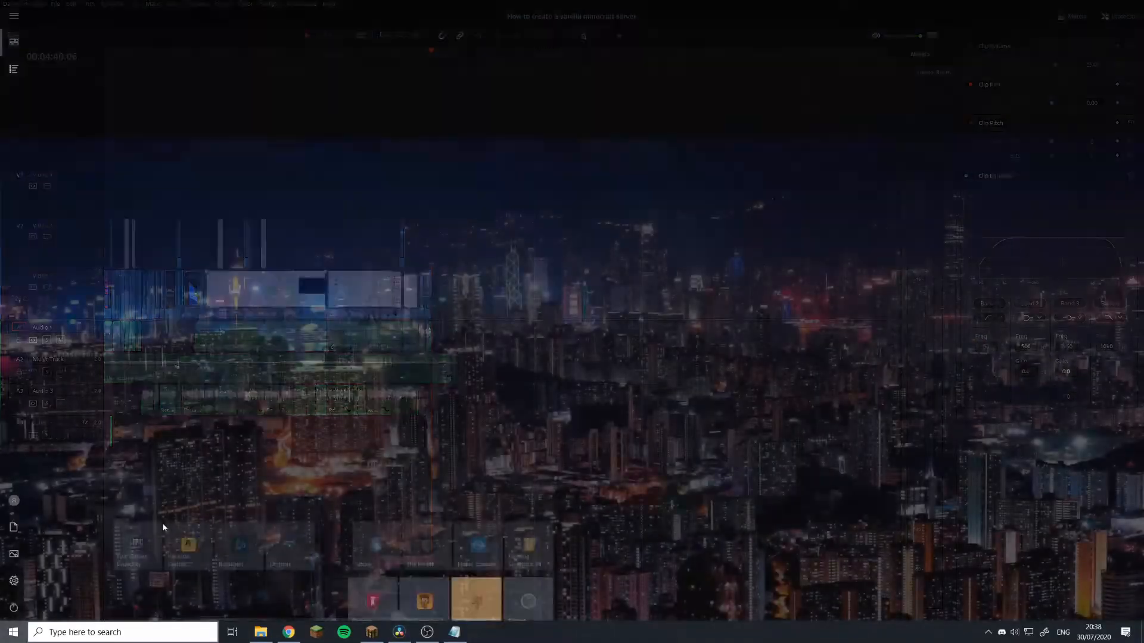
# Open Firewall & network protection and launch its Advanced settings console.
pyautogui.press('super')
pyautogui.write('firewall')
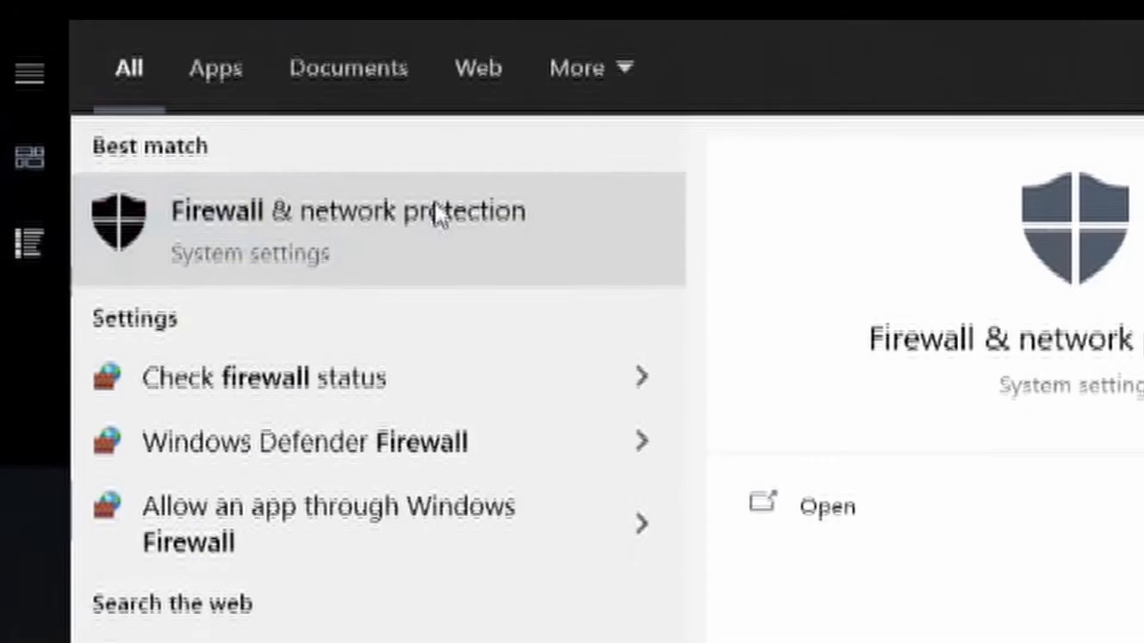
pyautogui.click(437, 214)
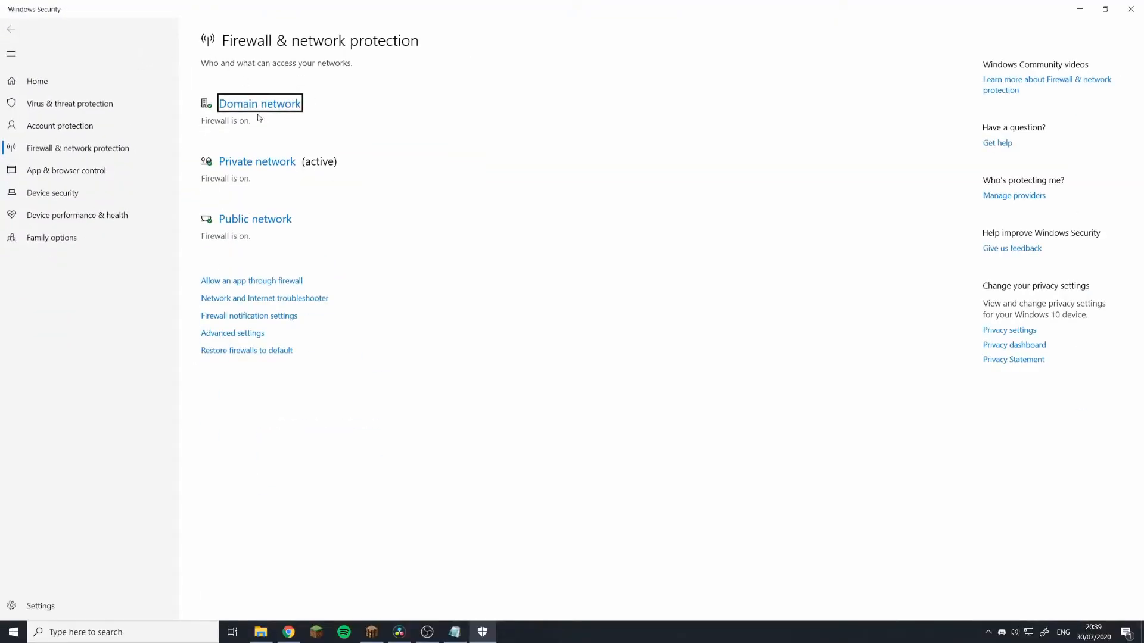
pyautogui.click(240, 335)
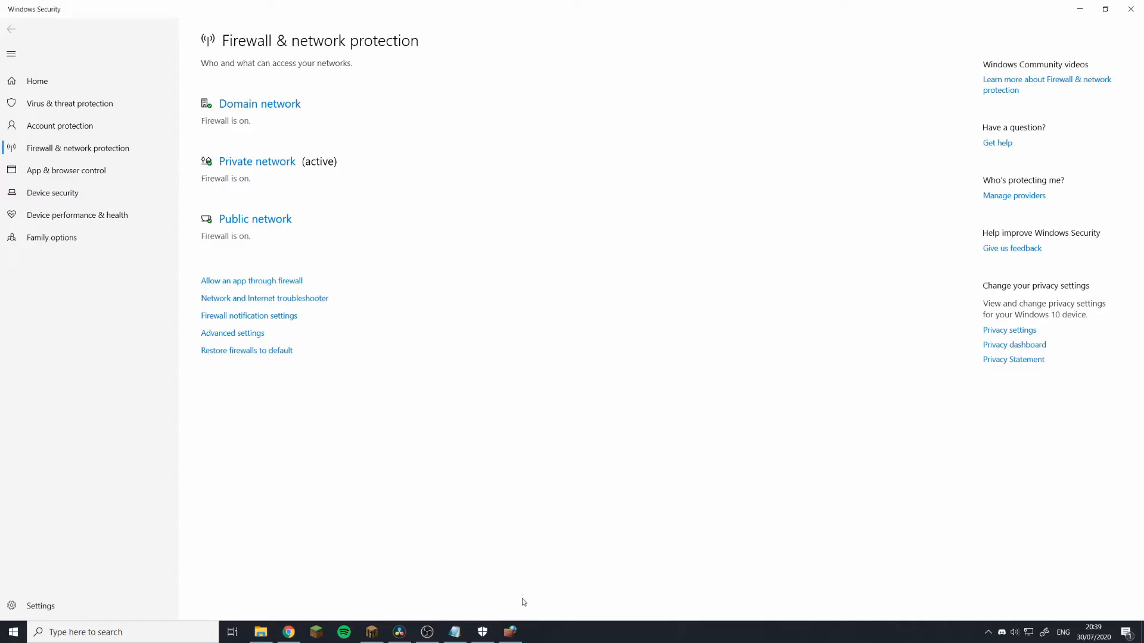
pyautogui.click(512, 635)
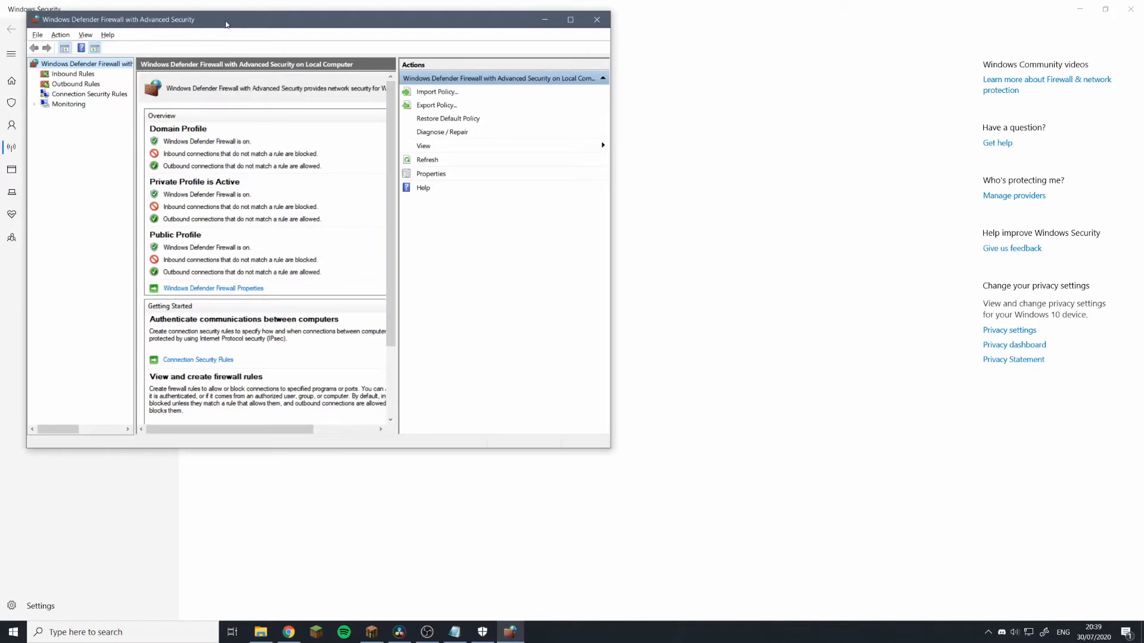
# Add an inbound allow rule for TCP port 25565 on all profiles, named Minecraft TCP.
pyautogui.doubleClick(226, 19)
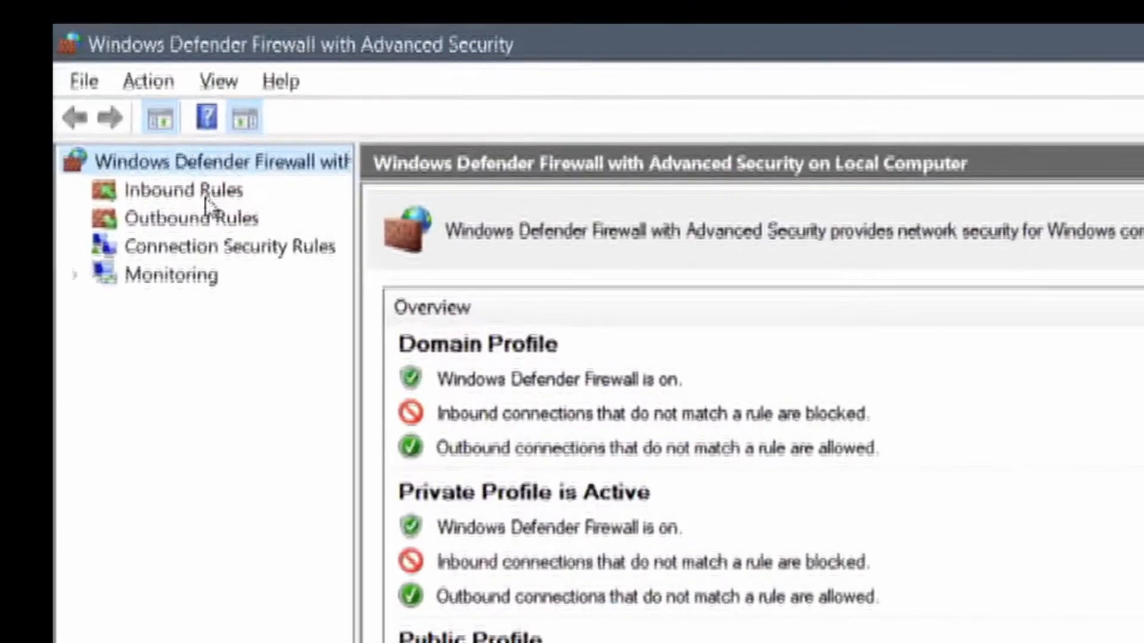
pyautogui.click(149, 137)
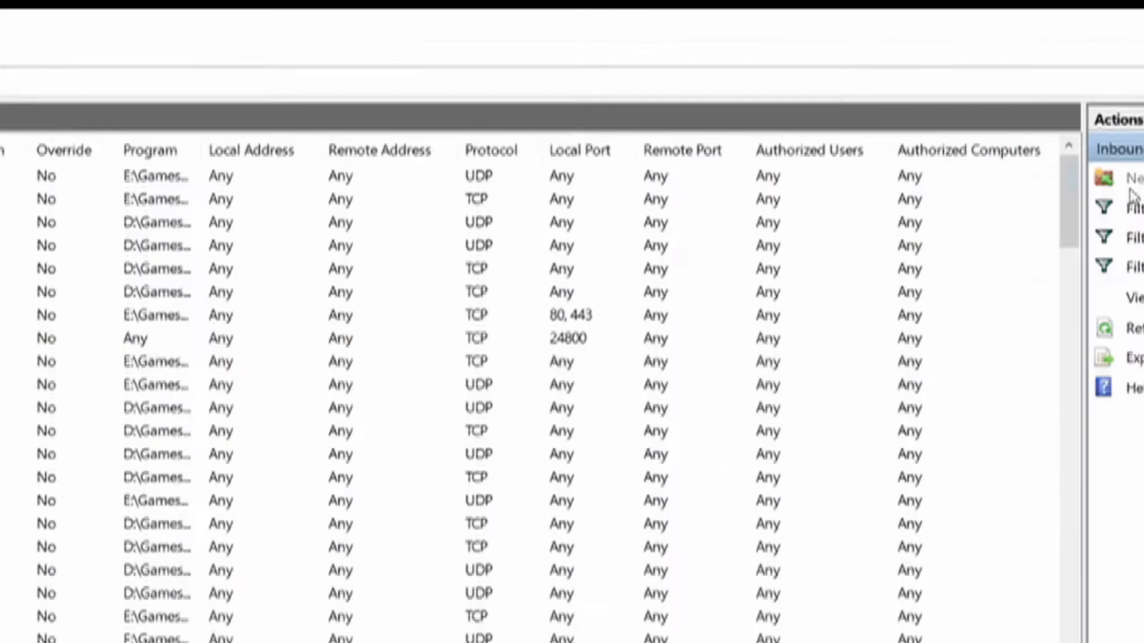
pyautogui.click(1131, 195)
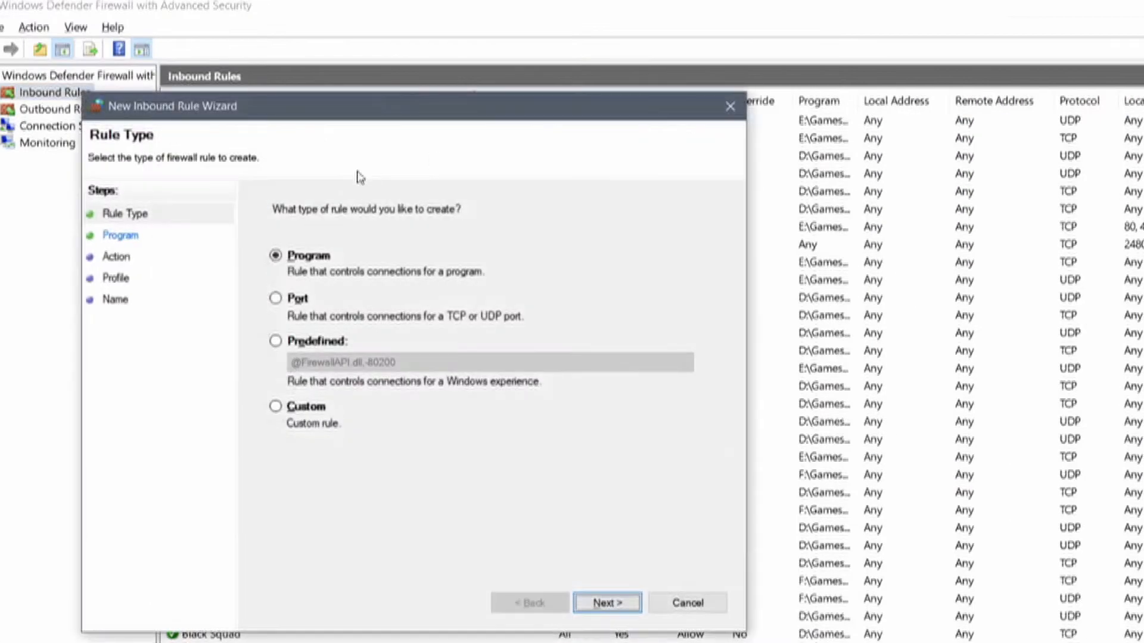
pyautogui.click(275, 298)
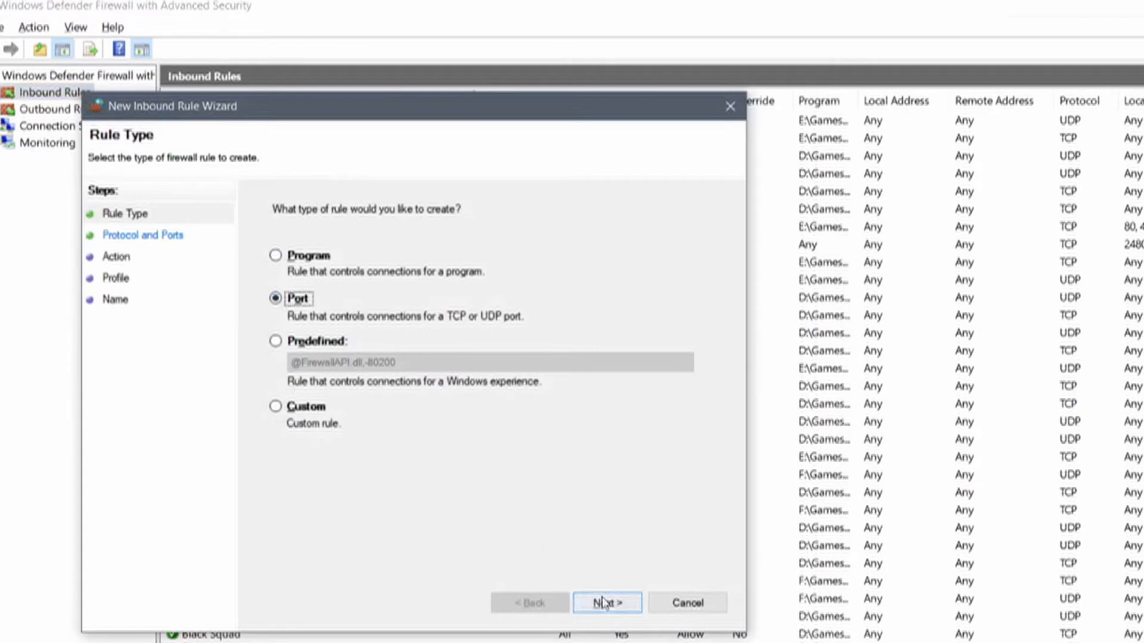
pyautogui.click(602, 603)
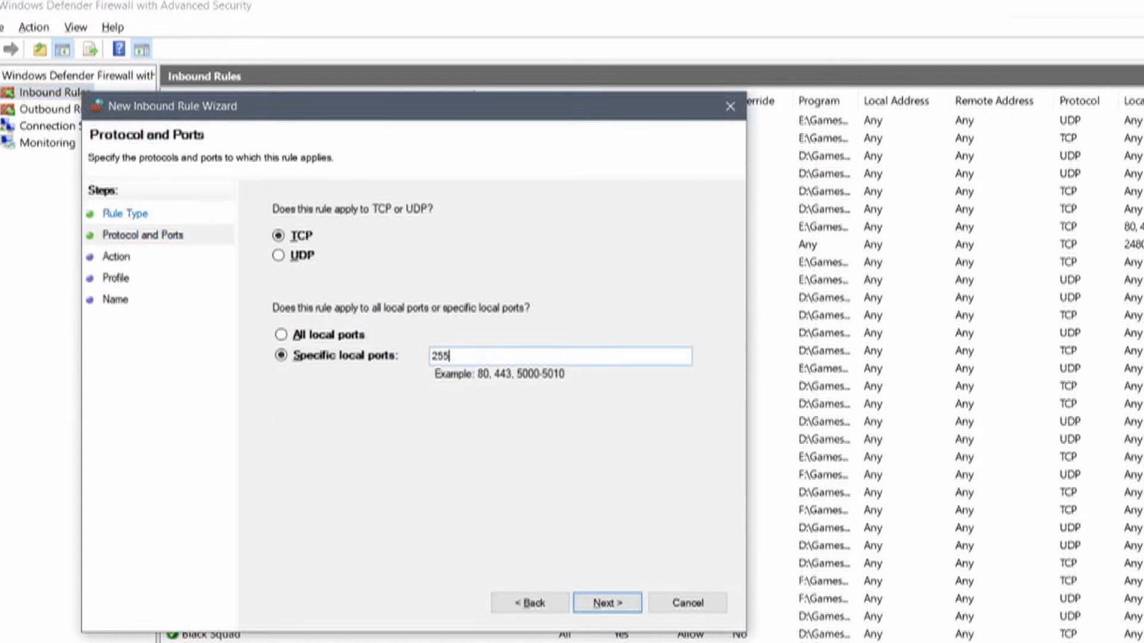
pyautogui.click(454, 361)
pyautogui.write('25565')
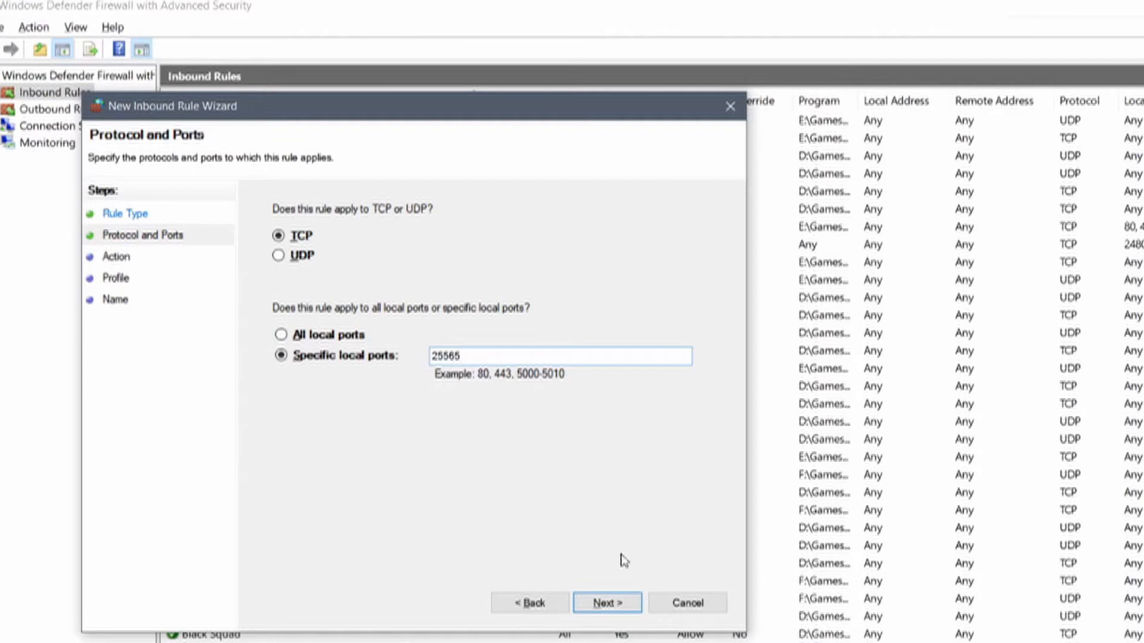
pyautogui.click(614, 602)
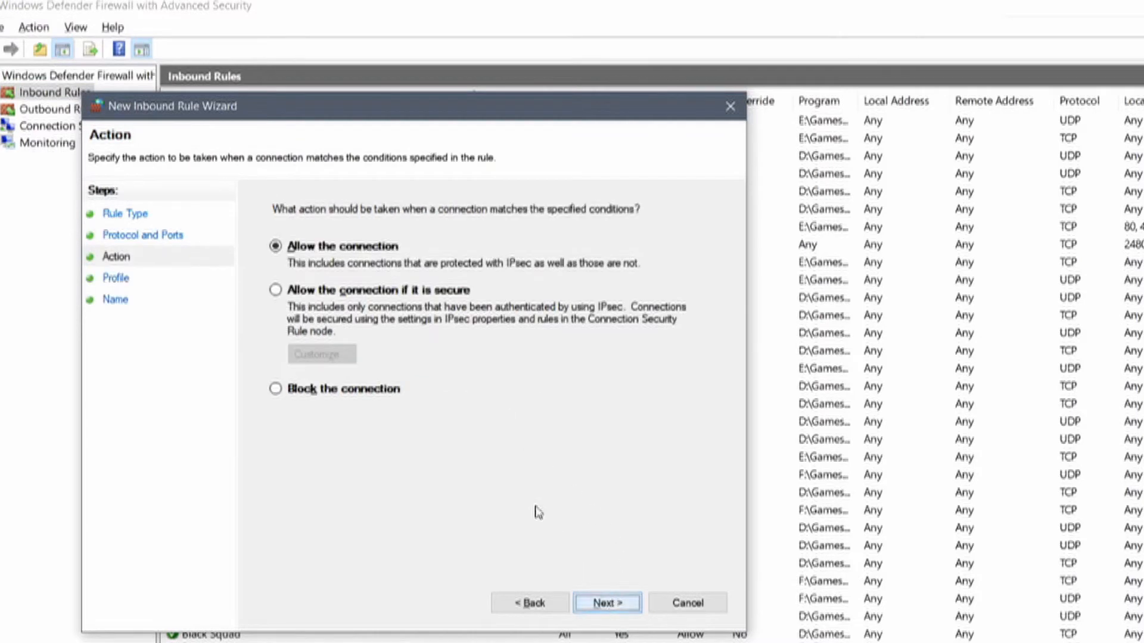
pyautogui.click(613, 602)
pyautogui.click(614, 603)
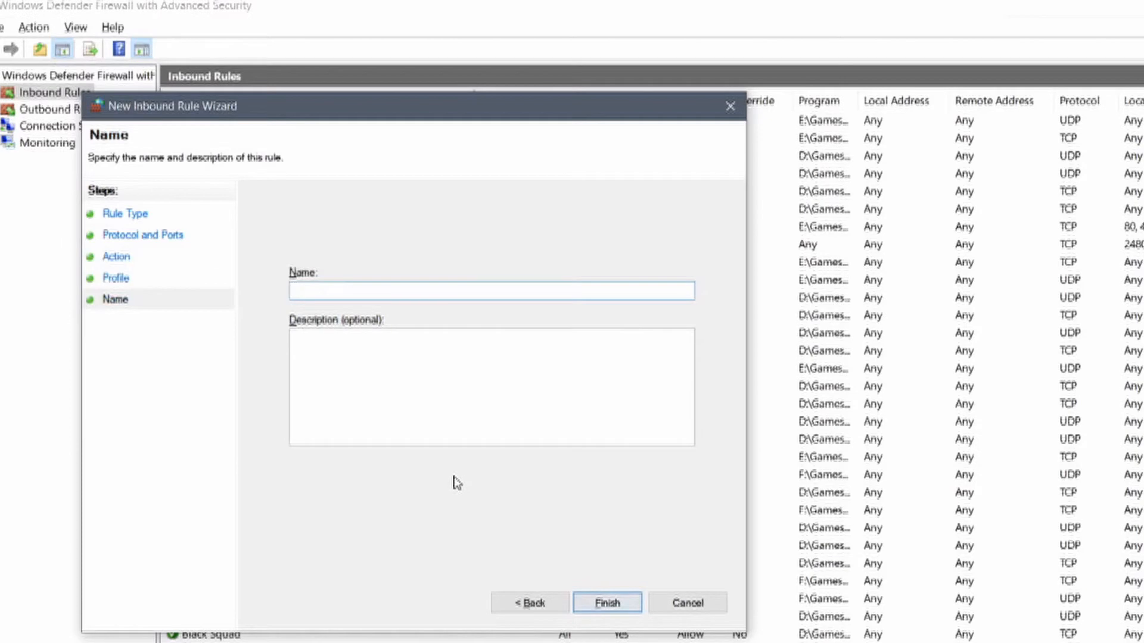
pyautogui.write('Minecraft TCP')
pyautogui.press('Return')
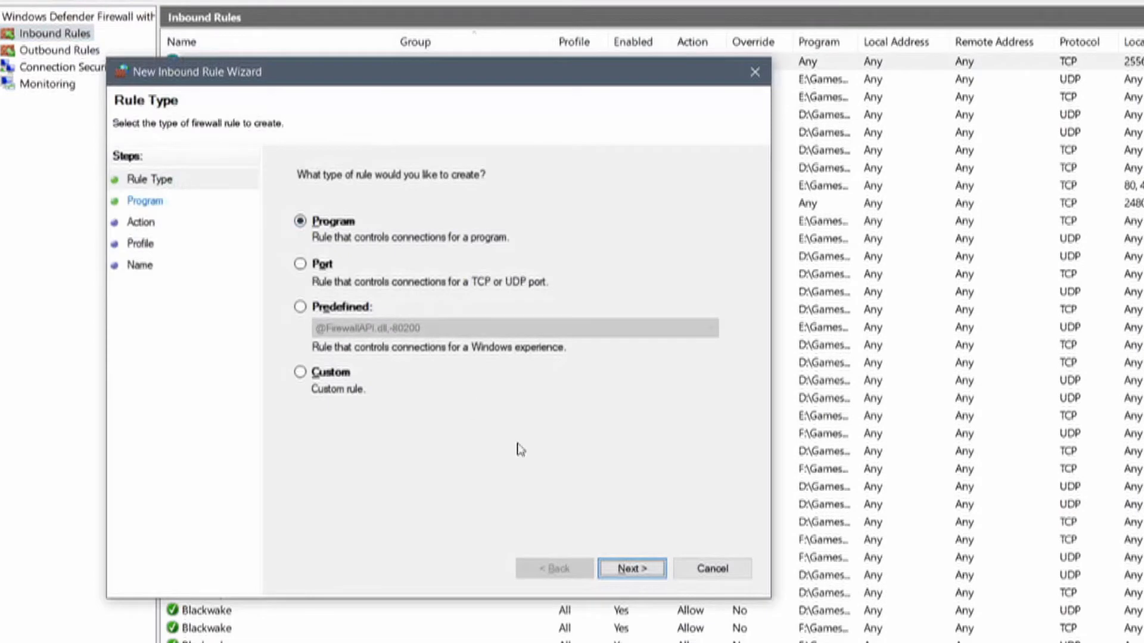
# Add a matching inbound allow rule for UDP port 25565, named Minecraft UDP.
pyautogui.click(319, 262)
pyautogui.click(631, 568)
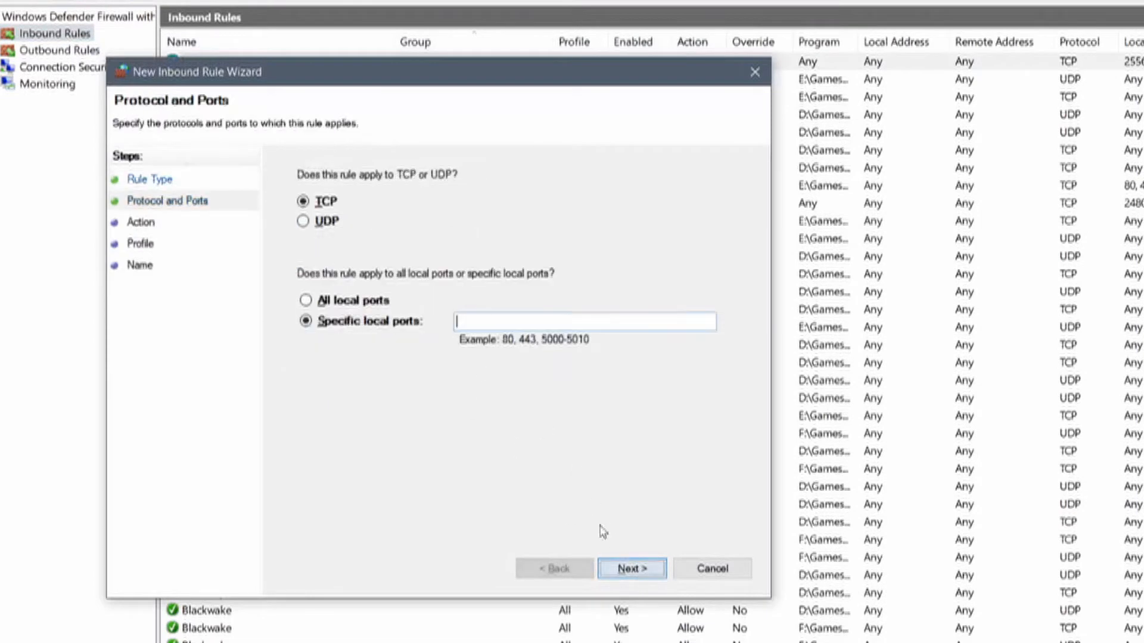
pyautogui.click(304, 221)
pyautogui.click(492, 322)
pyautogui.write('25565')
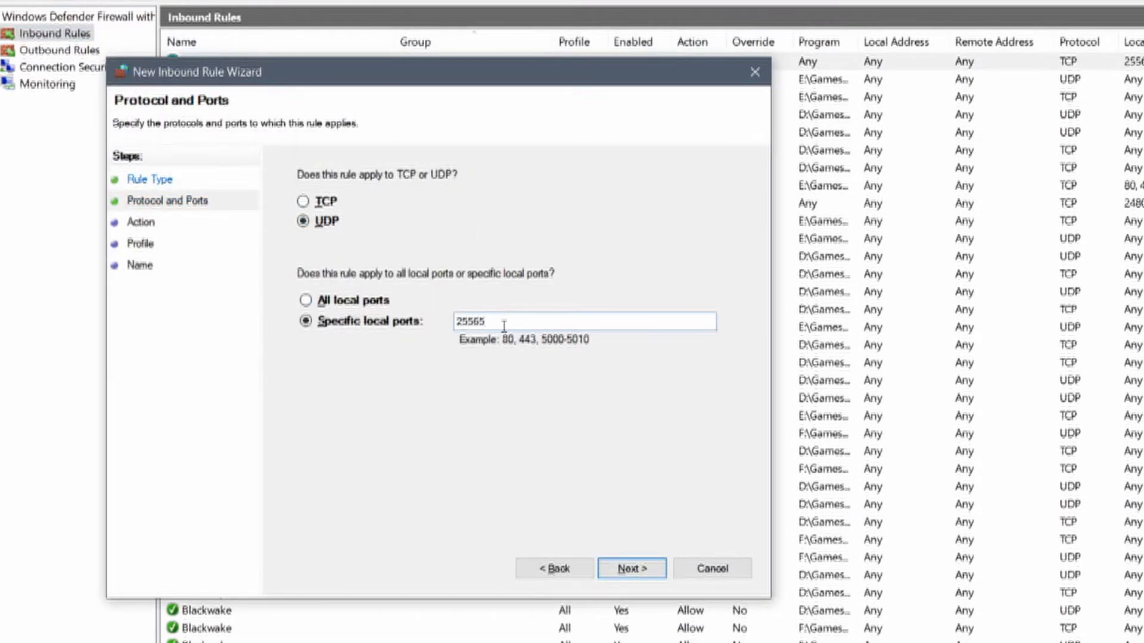
pyautogui.click(631, 568)
pyautogui.click(632, 568)
pyautogui.click(631, 568)
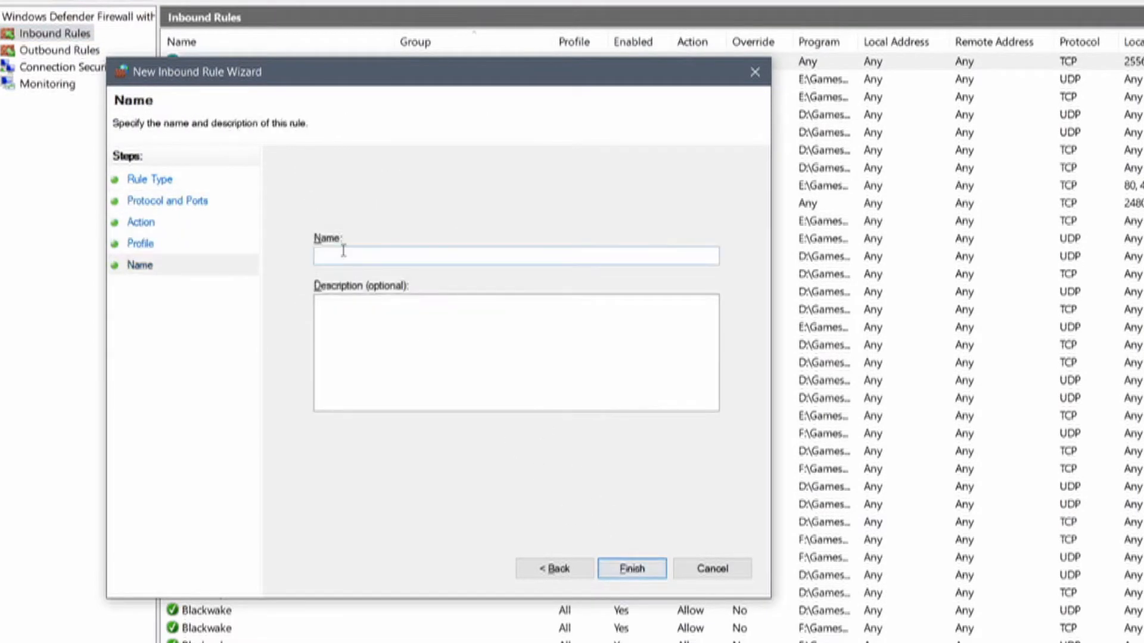
pyautogui.click(343, 253)
pyautogui.write('Minecraft UDP')
pyautogui.press('Return')
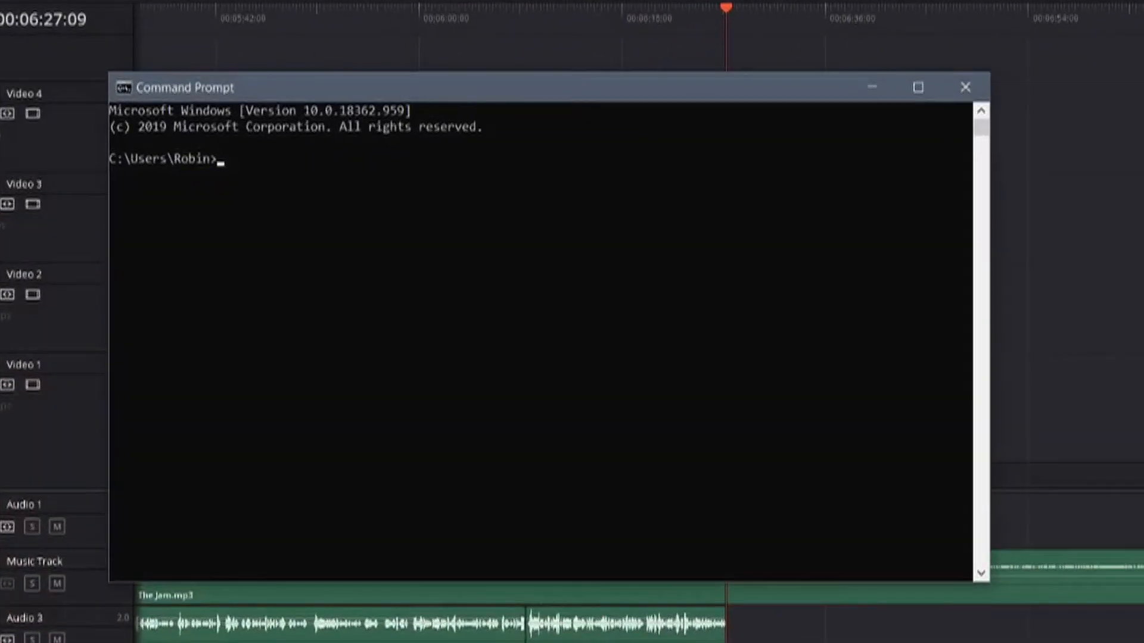
# Run ipconfig and copy the default gateway address 192.168.1.1.
pyautogui.write('ipconfig')
pyautogui.press('Return')
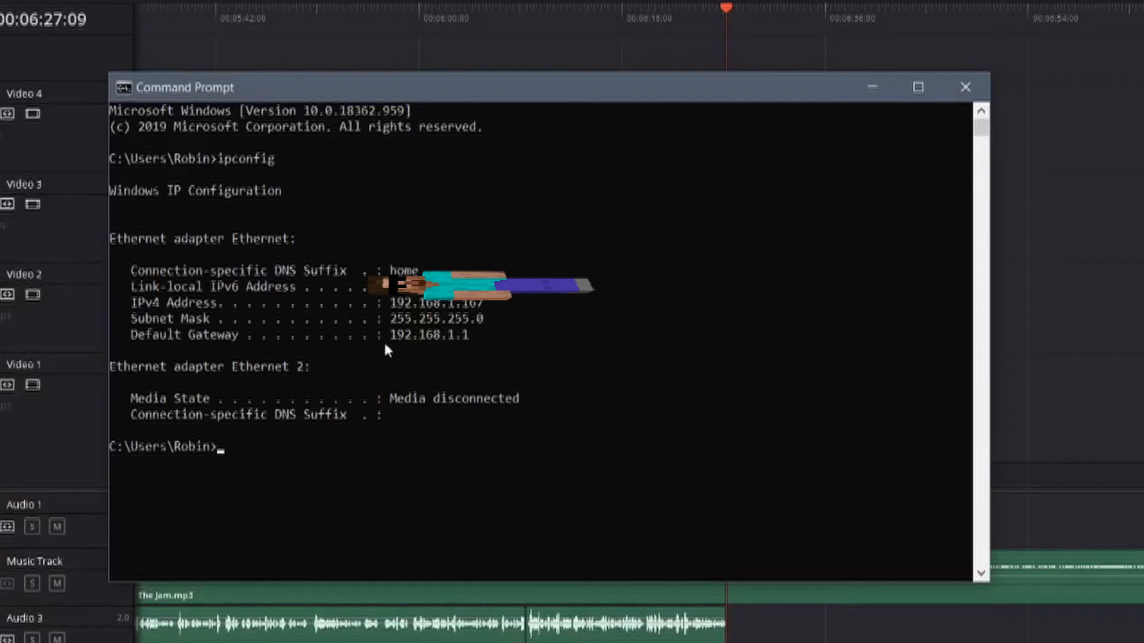
pyautogui.moveTo(390, 334); pyautogui.dragTo(448, 337)
pyautogui.rightClick(466, 336)
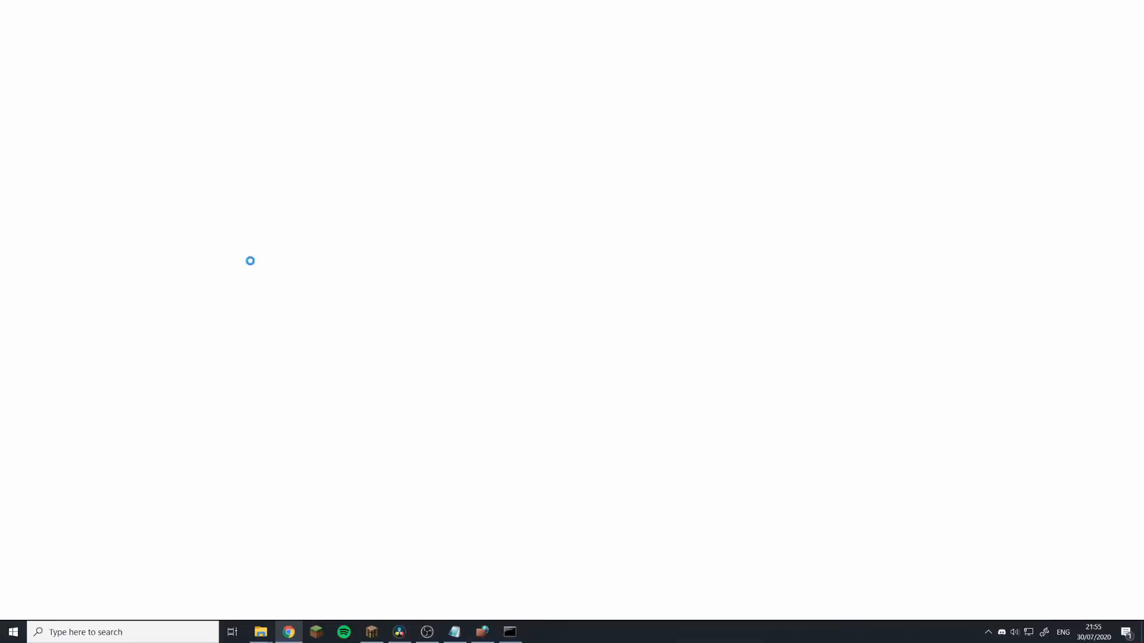
# Open the router page at 192.168.1.1 and sign in with the admin credentials.
pyautogui.write('192.168.1.1')
pyautogui.press('Return')
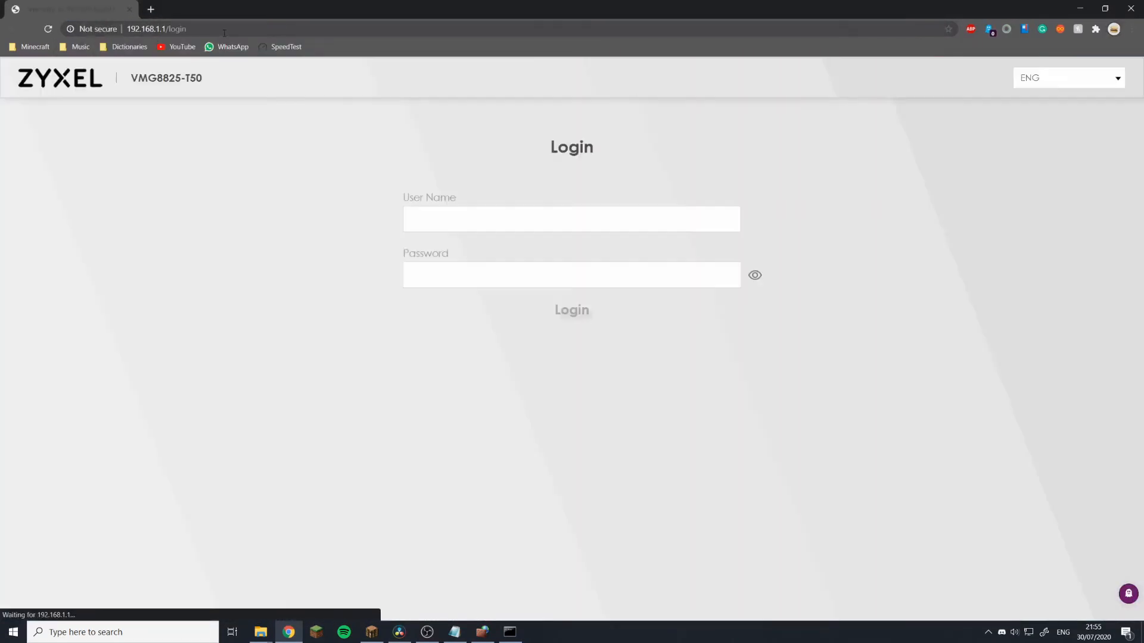
pyautogui.click(452, 209)
pyautogui.write('admin1')
pyautogui.press('BackSpace')
pyautogui.press('Tab')
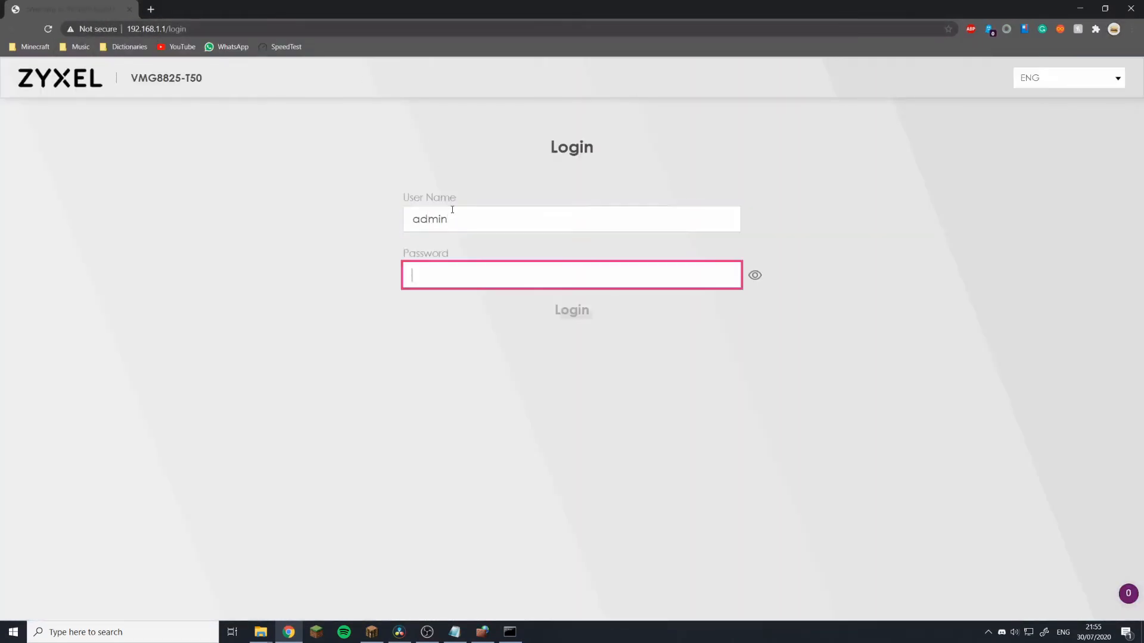
pyautogui.write('*******')
pyautogui.press('Return')
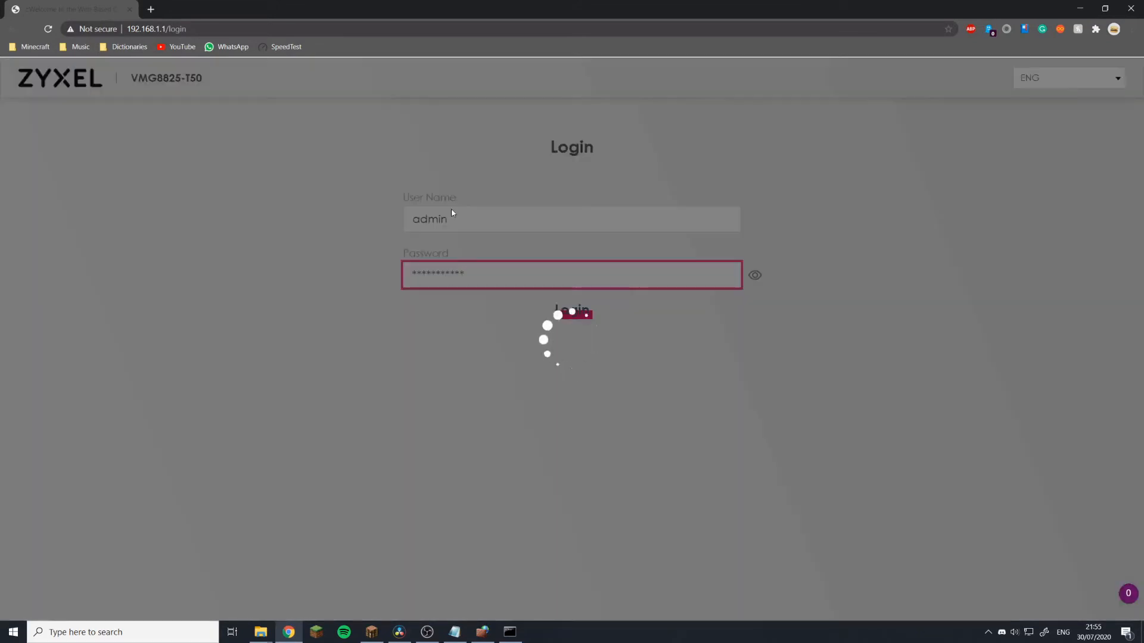
# In Network Setting > NAT, start an active new rule named Minecraft Server.
pyautogui.click(1112, 80)
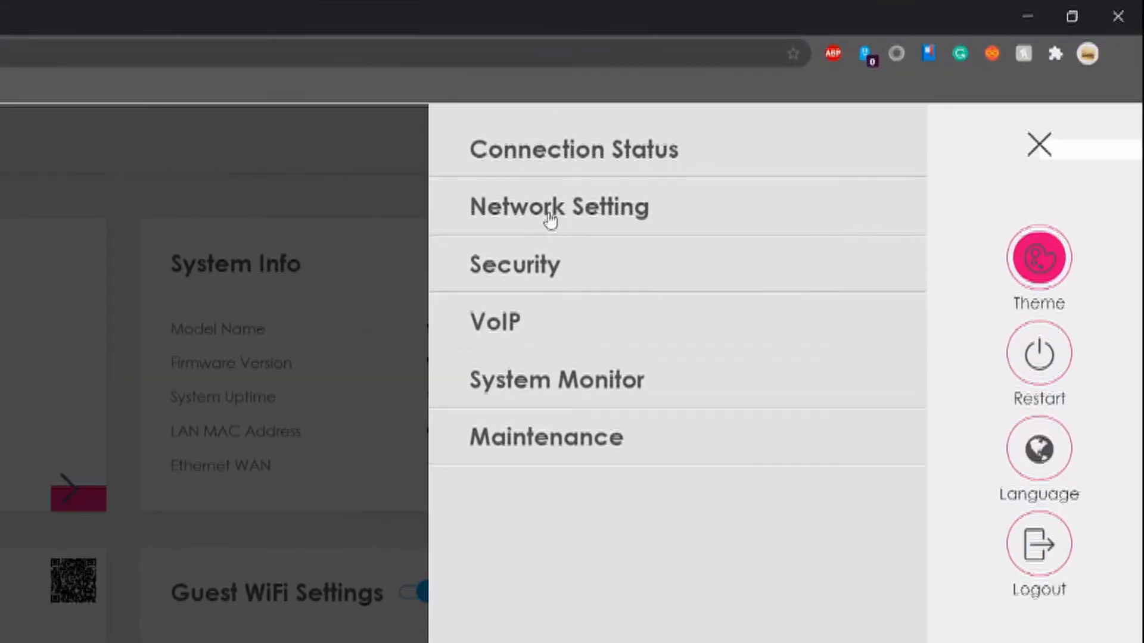
pyautogui.click(550, 220)
pyautogui.click(580, 324)
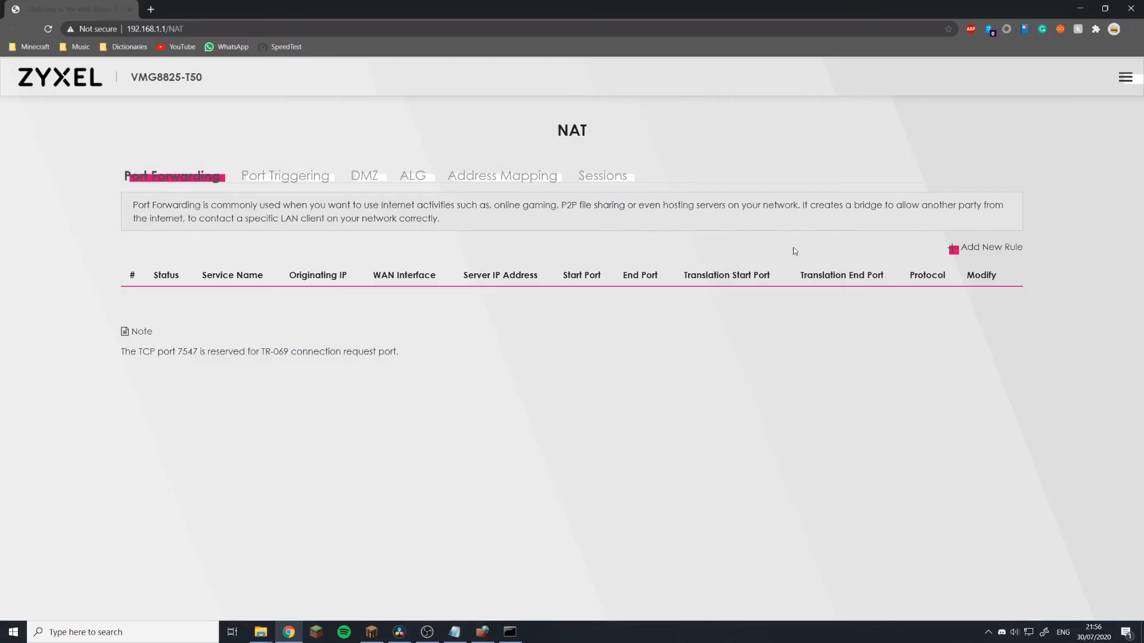
pyautogui.click(964, 249)
pyautogui.click(351, 149)
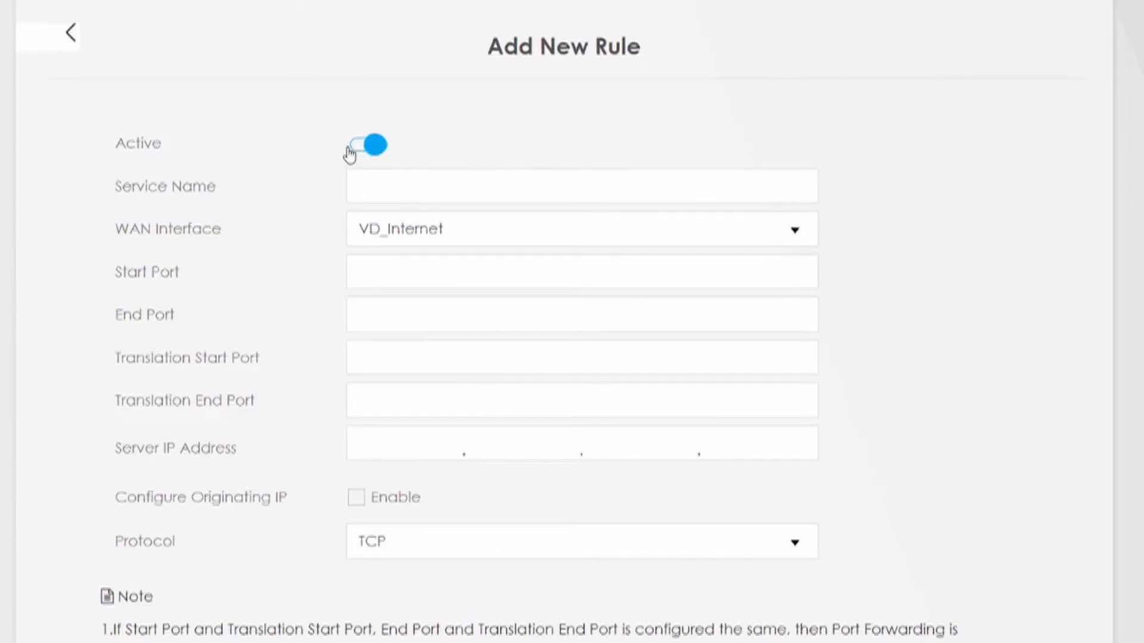
pyautogui.click(417, 189)
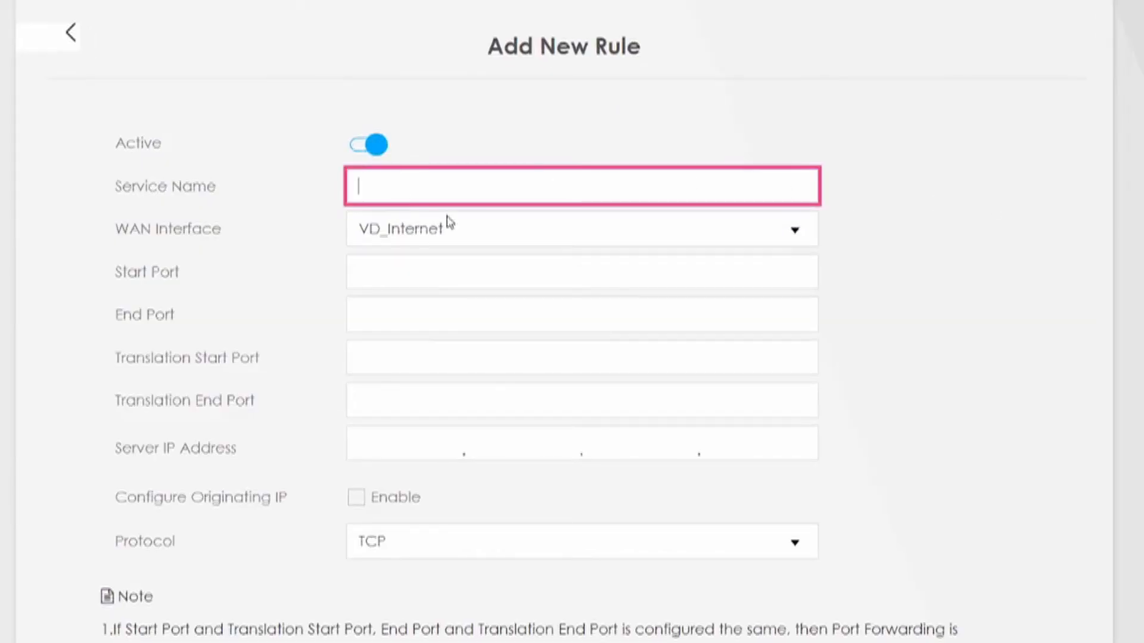
pyautogui.write('Minecraft Server')
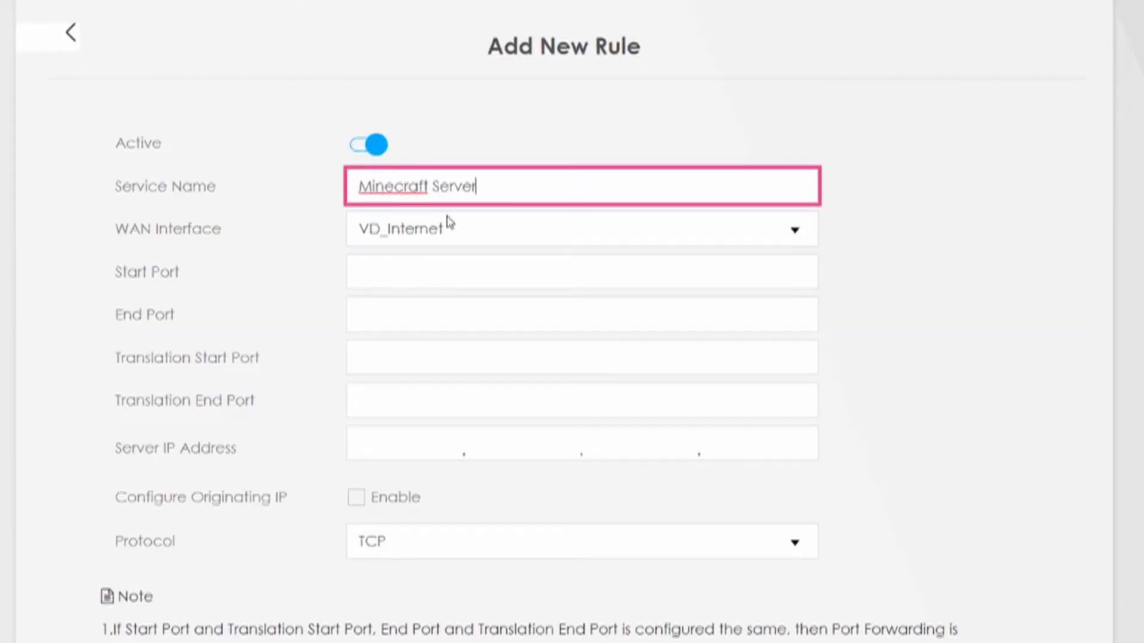
# Set the rule to ETH_Internet, ports 25565–25565, protocol TCP/UDP, and save it.
pyautogui.click(392, 232)
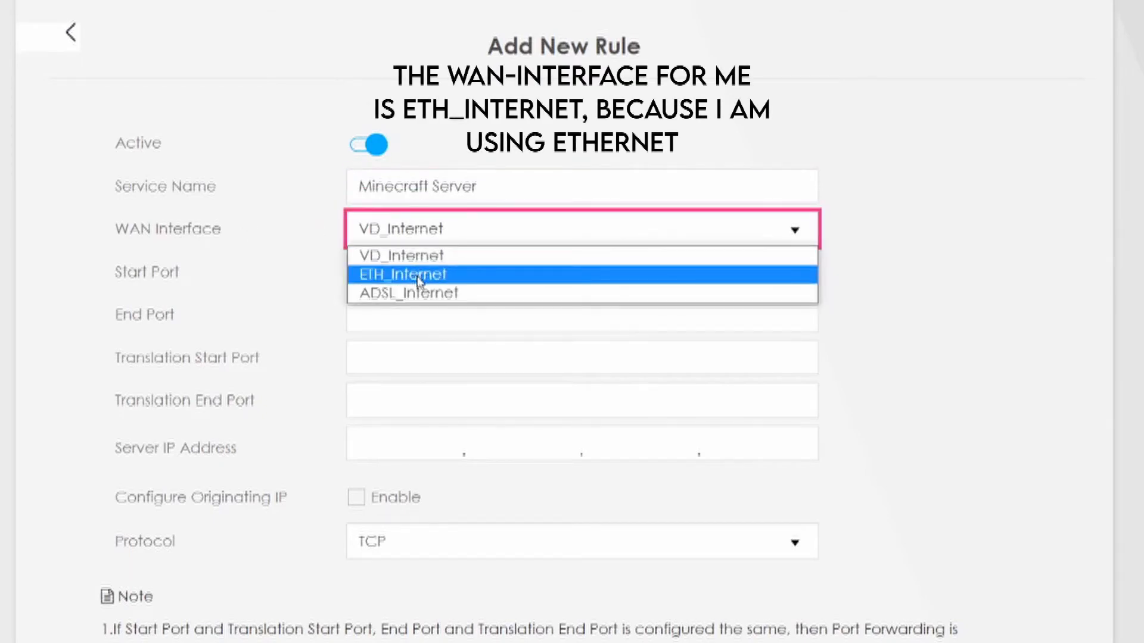
pyautogui.click(415, 274)
pyautogui.click(414, 276)
pyautogui.write('25565')
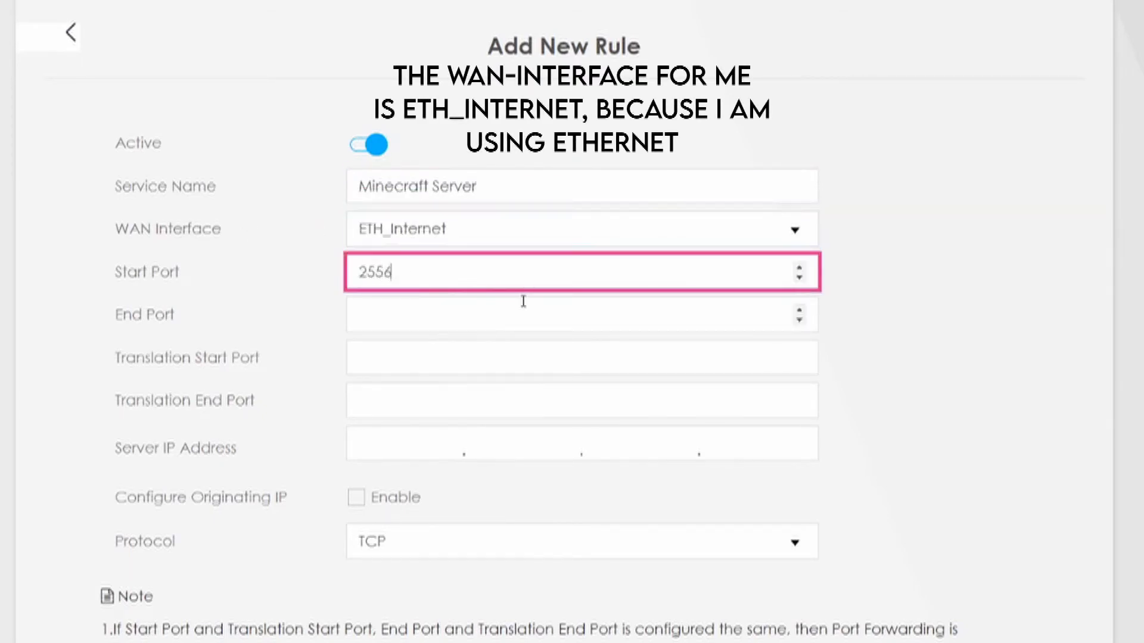
pyautogui.press('Tab')
pyautogui.write('25565')
pyautogui.press('Tab')
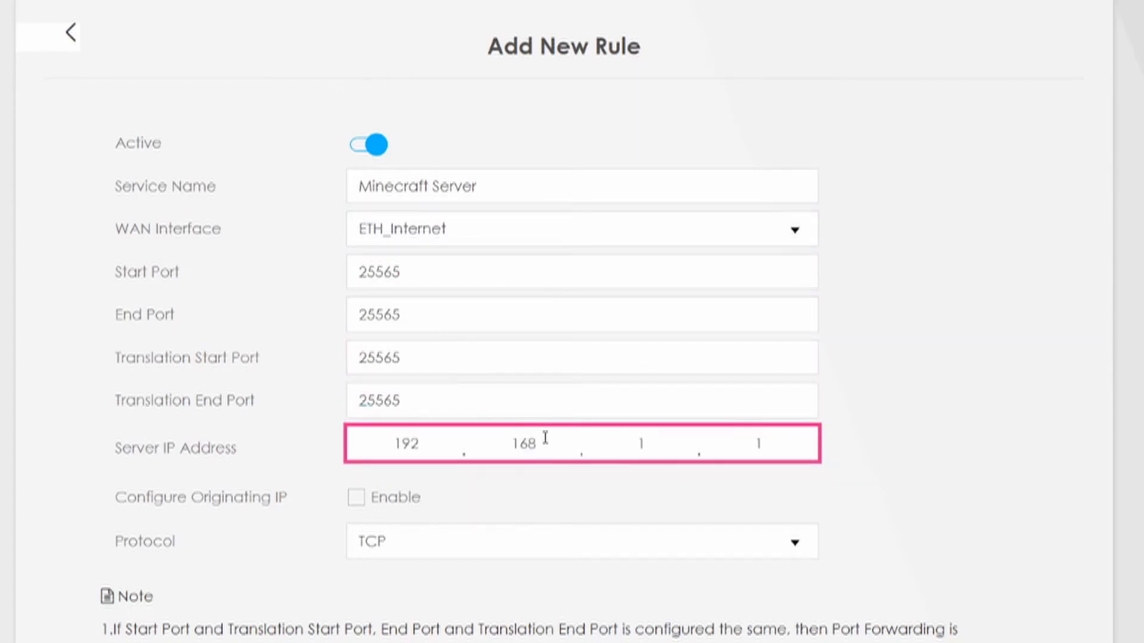
pyautogui.click(375, 530)
pyautogui.click(390, 614)
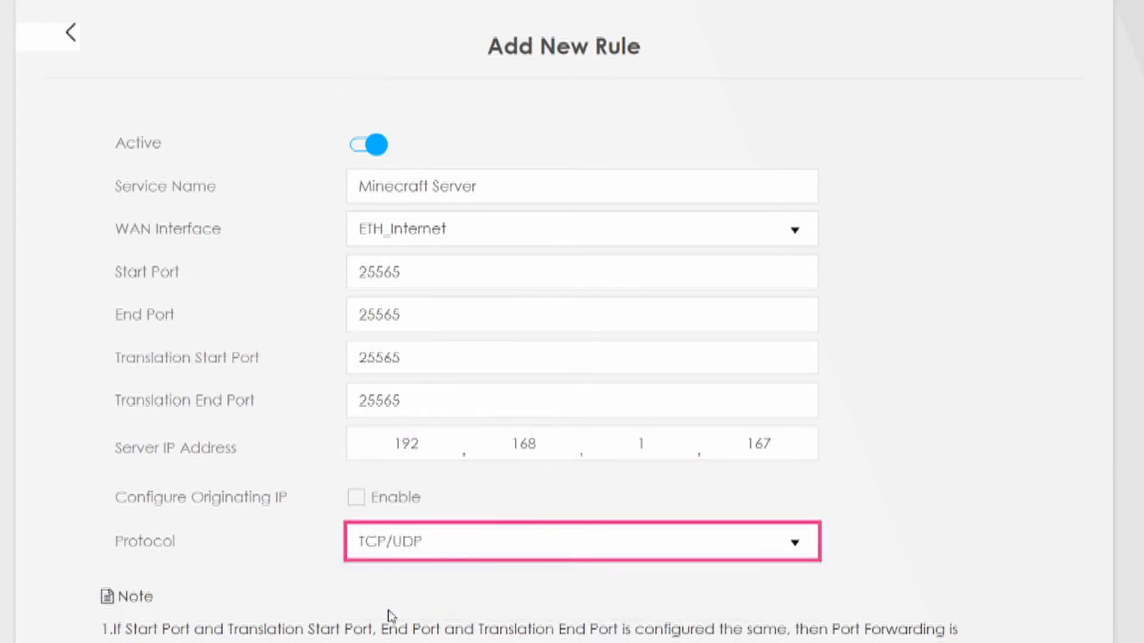
pyautogui.click(285, 540)
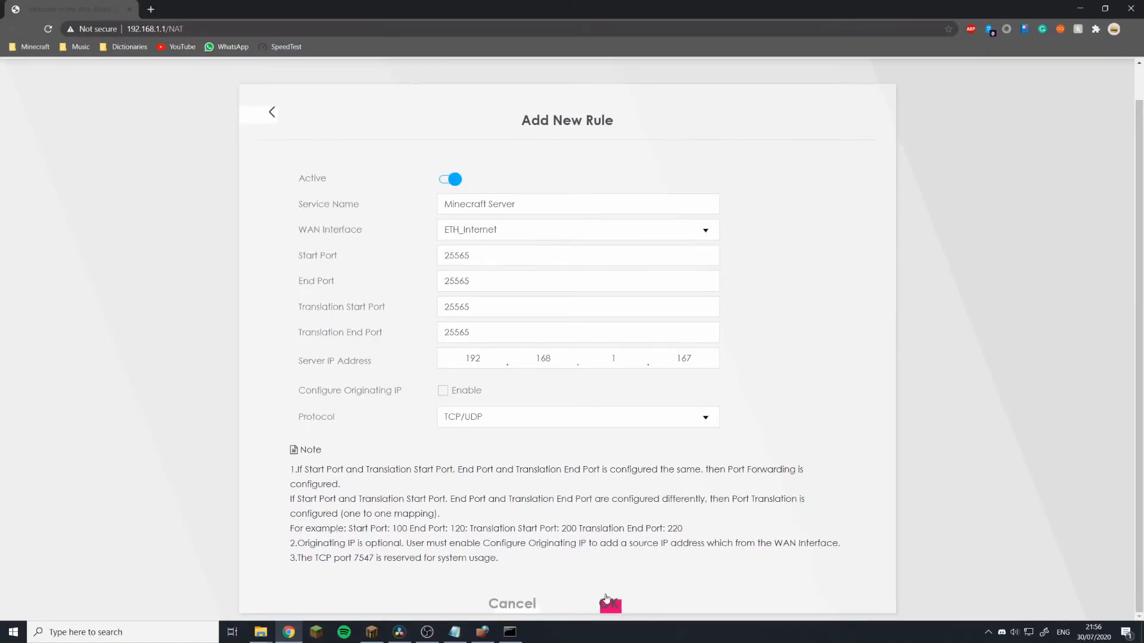
pyautogui.click(605, 599)
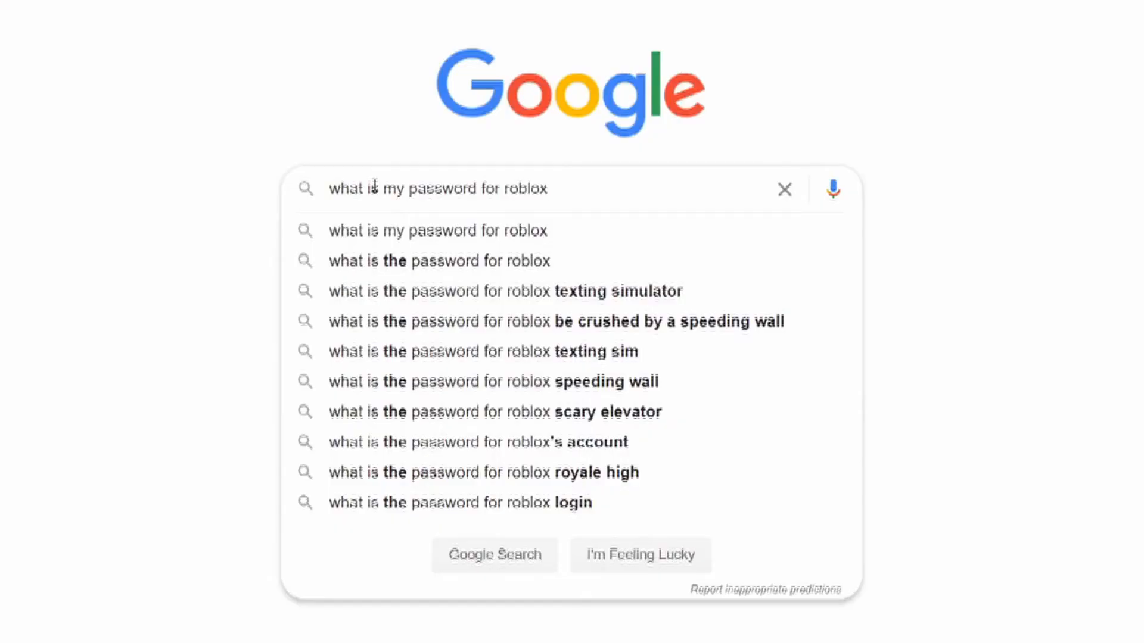
# Search Google for 'what is my ip' to find the public IP address.
pyautogui.press('BackSpace')
pyautogui.press('BackSpace')
pyautogui.press('BackSpace')
pyautogui.press('BackSpace')
pyautogui.press('BackSpace')
pyautogui.press('BackSpace')
pyautogui.press('BackSpace')
pyautogui.press('BackSpace')
pyautogui.press('BackSpace')
pyautogui.press('BackSpace')
pyautogui.press('BackSpace')
pyautogui.press('BackSpace')
pyautogui.press('BackSpace')
pyautogui.press('BackSpace')
pyautogui.press('BackSpace')
pyautogui.press('BackSpace')
pyautogui.press('BackSpace')
pyautogui.press('BackSpace')
pyautogui.write('ip')
pyautogui.press('Return')
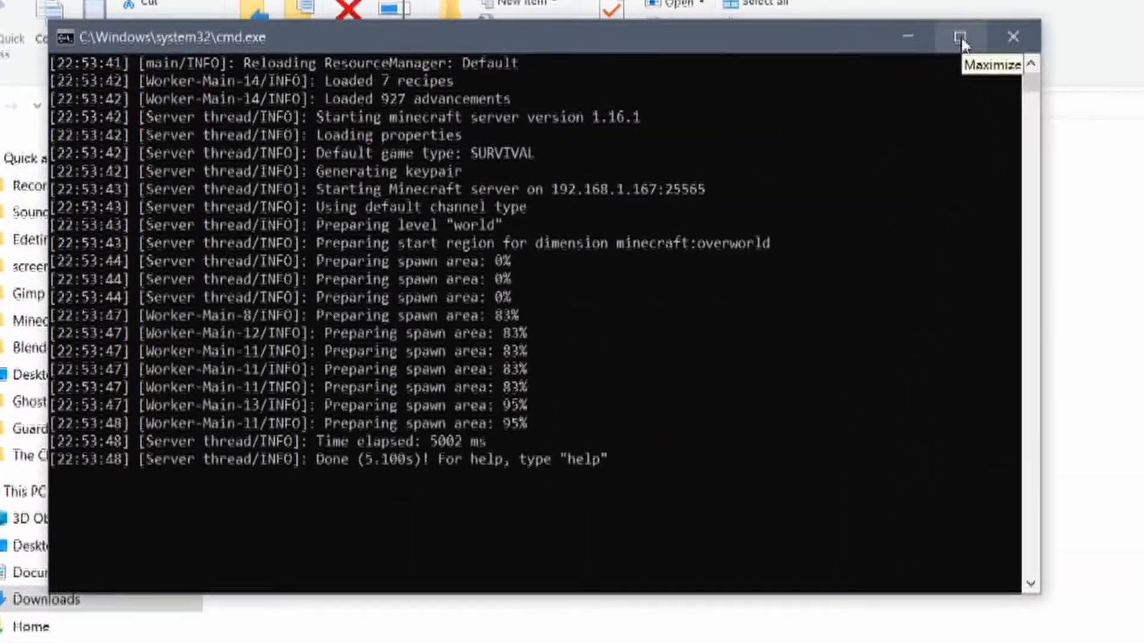
# Add two player names to the server whitelist with the whitelist add command.
pyautogui.write('whitelist add i')
pyautogui.write('qprof')
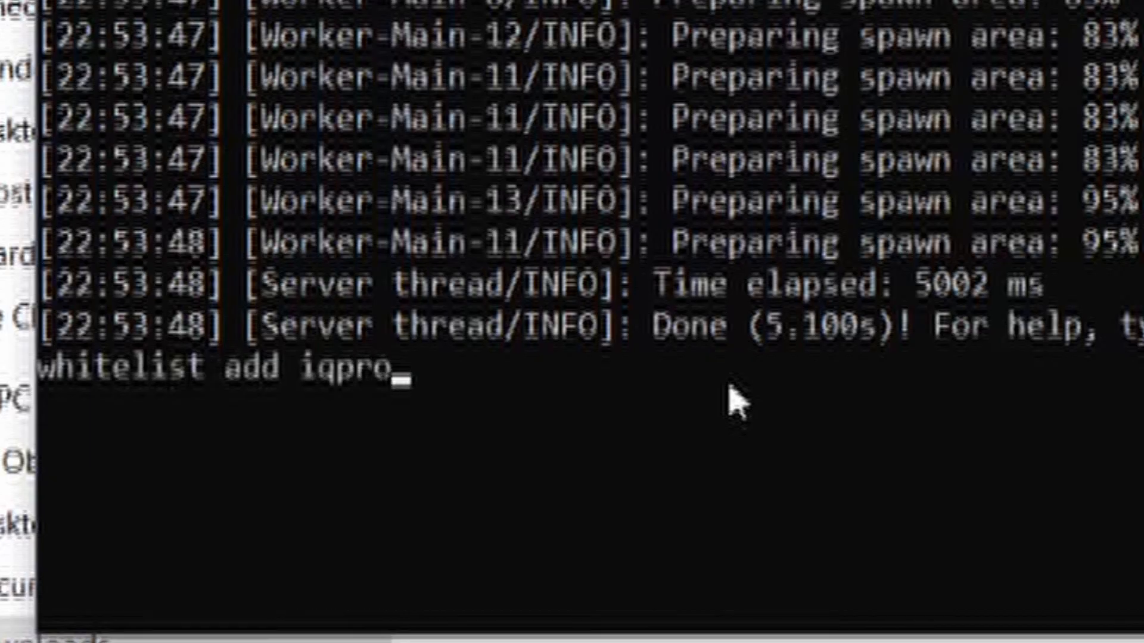
pyautogui.press('Return')
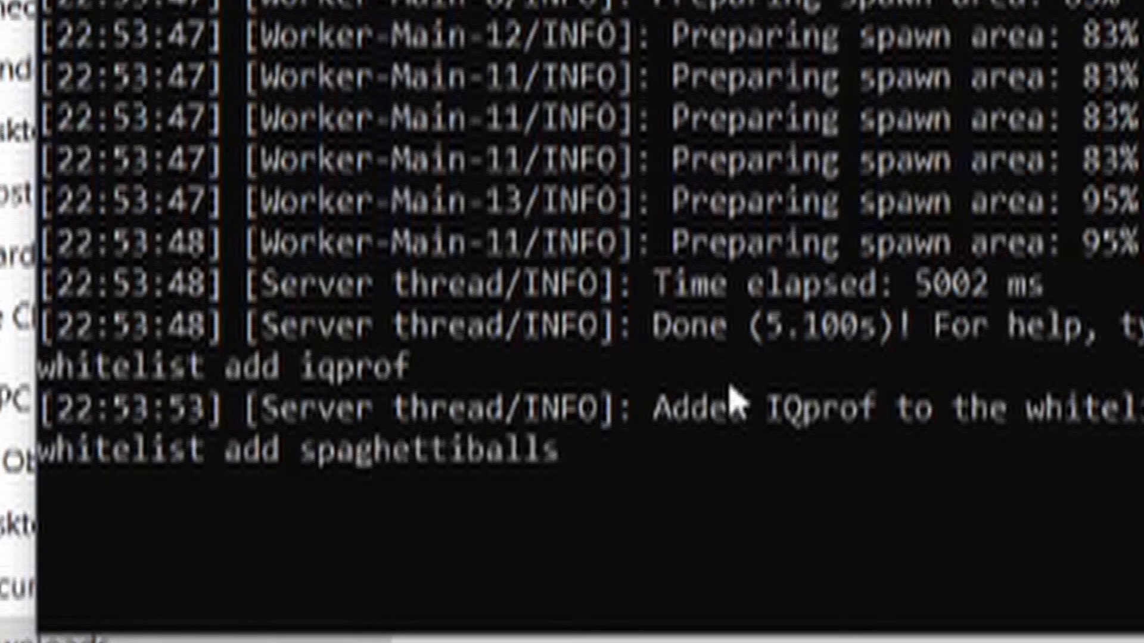
pyautogui.press('Return')
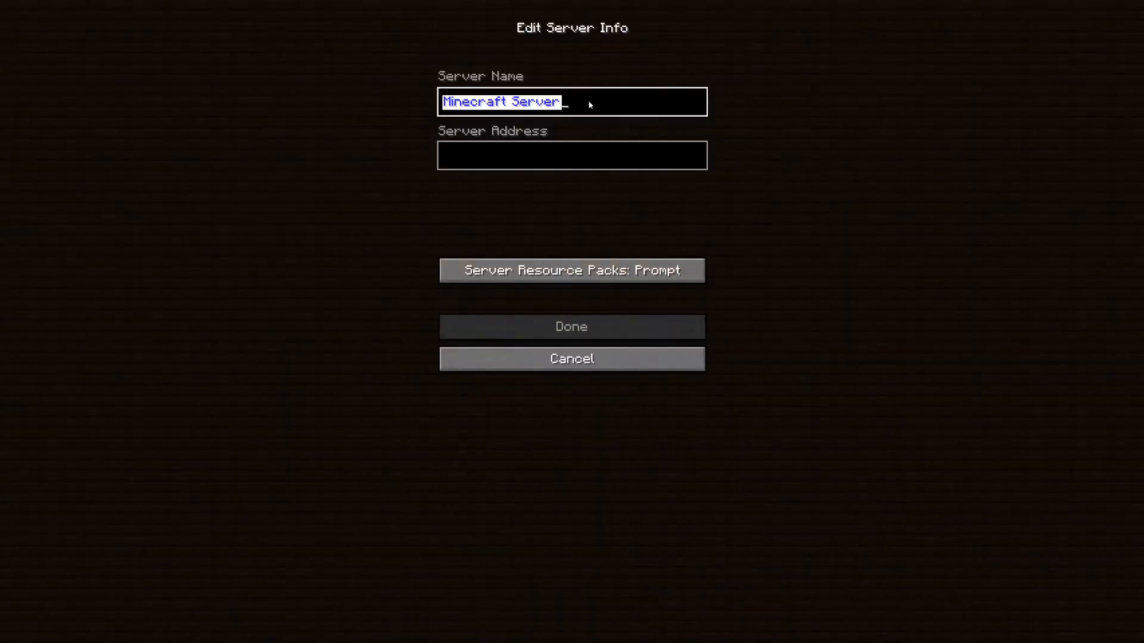
# Save the server entry as Crap and select it in the Multiplayer list.
pyautogui.write('Crap')
pyautogui.click(569, 329)
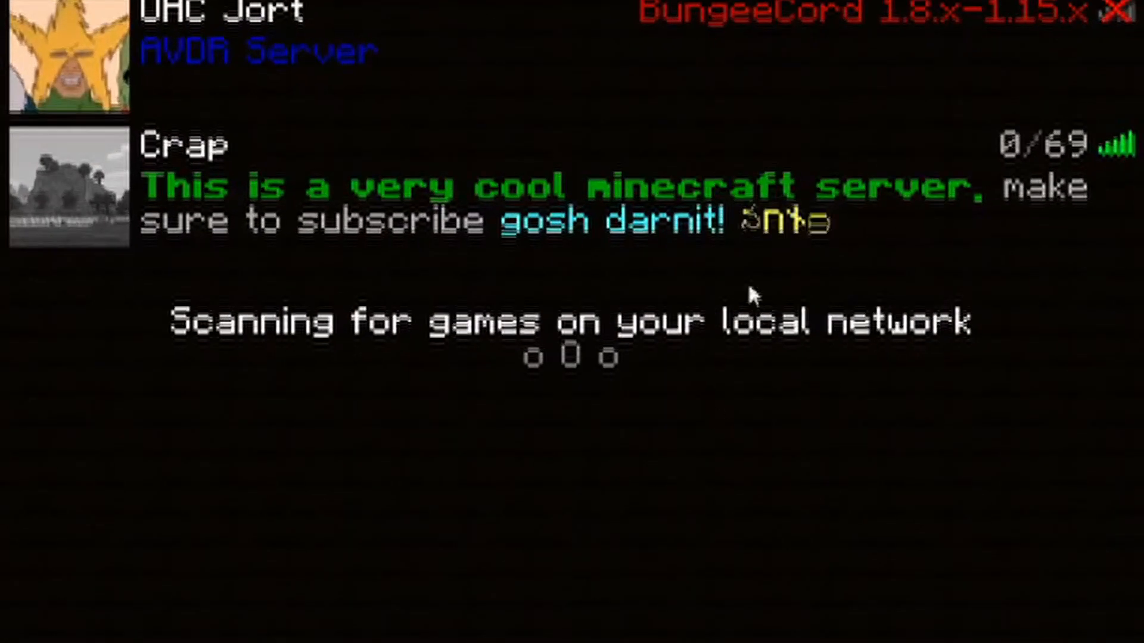
pyautogui.click(265, 178)
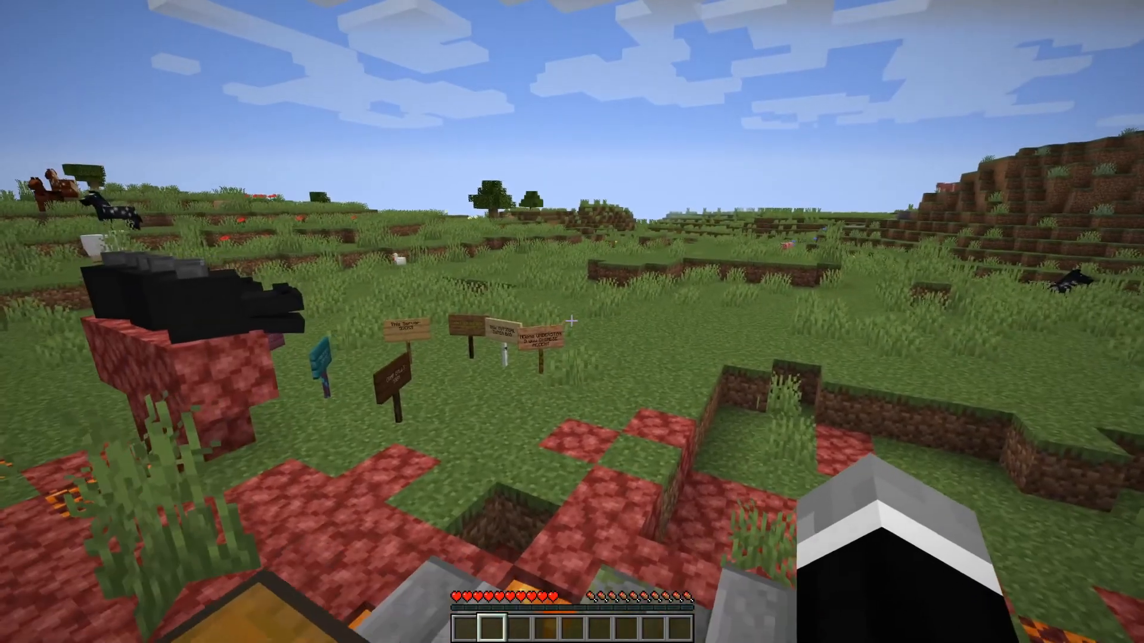
# Walk around the player-written signs in the Crap server world.
pyautogui.press('w')
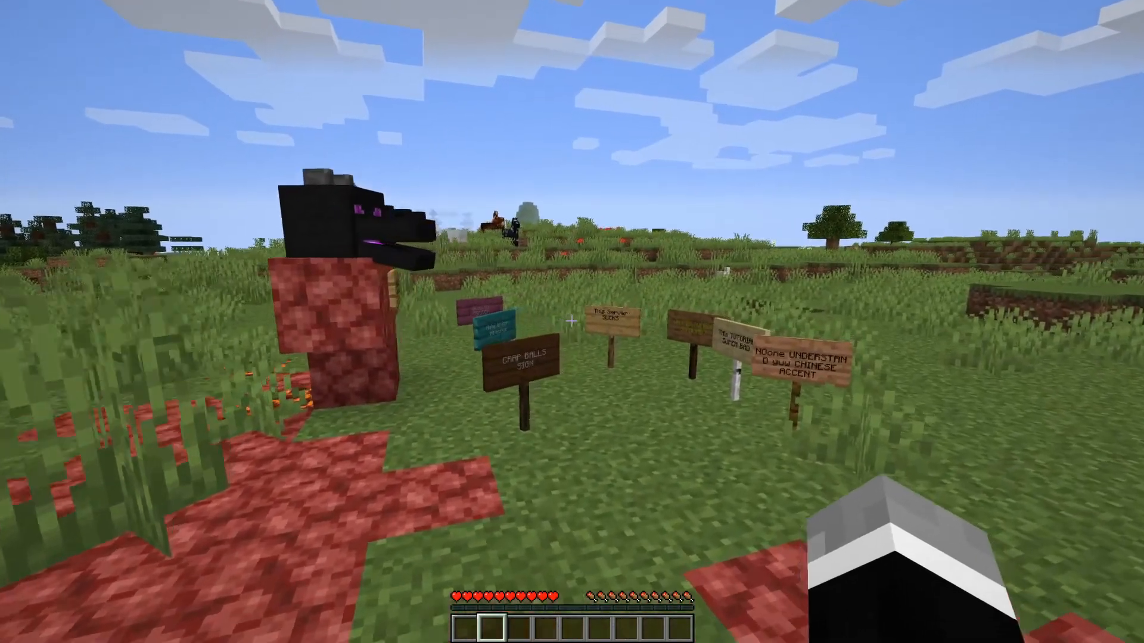
pyautogui.press('w')
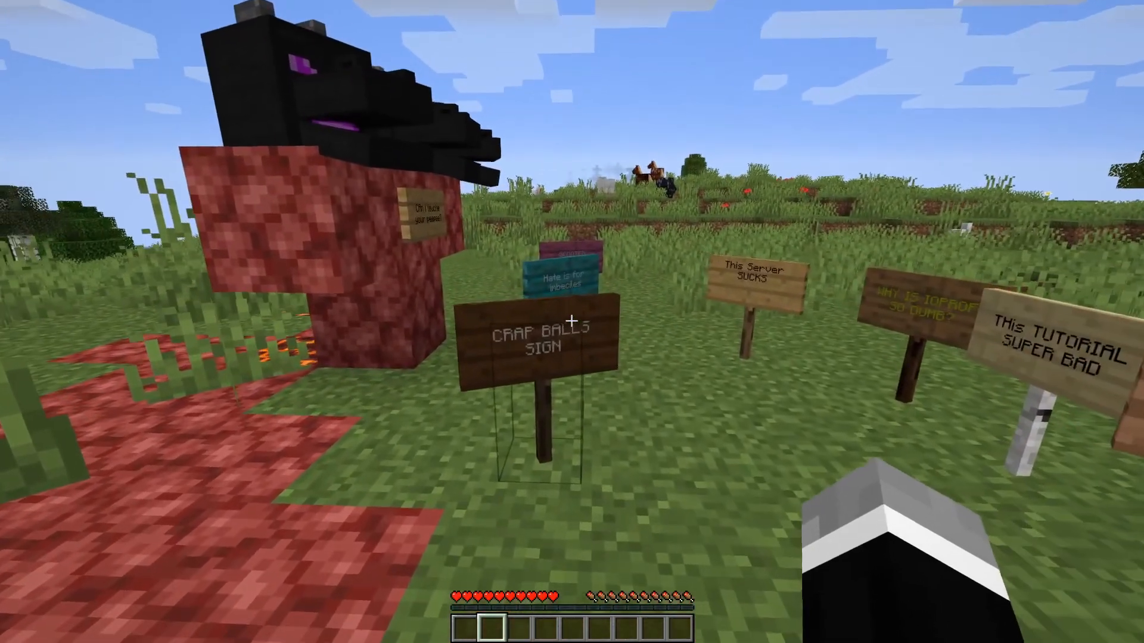
pyautogui.press('w')
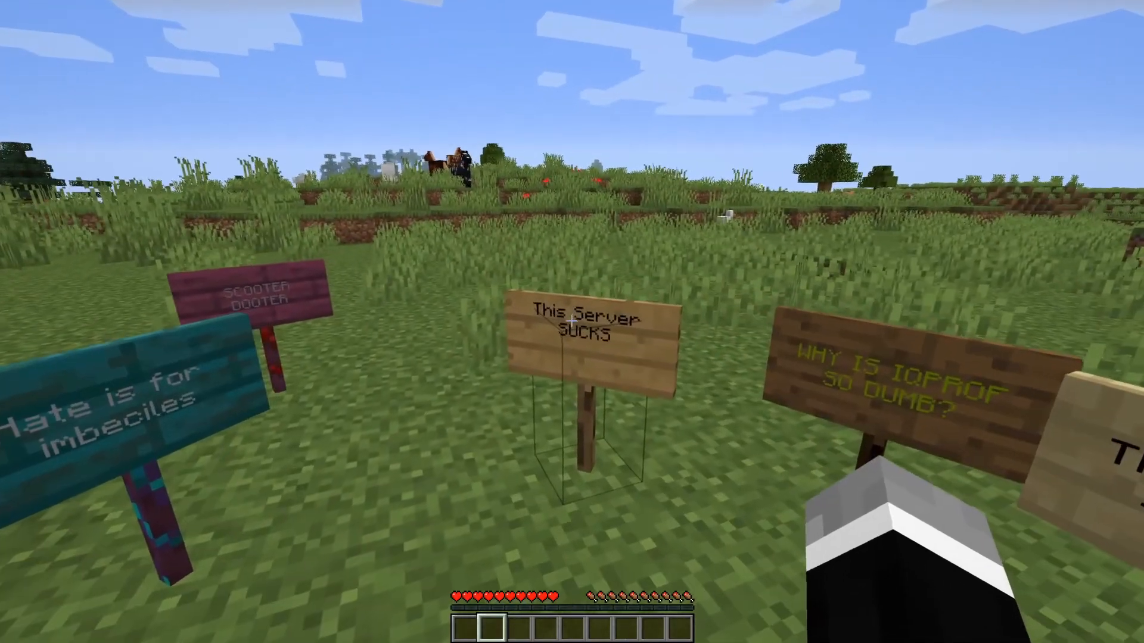
pyautogui.press('w')
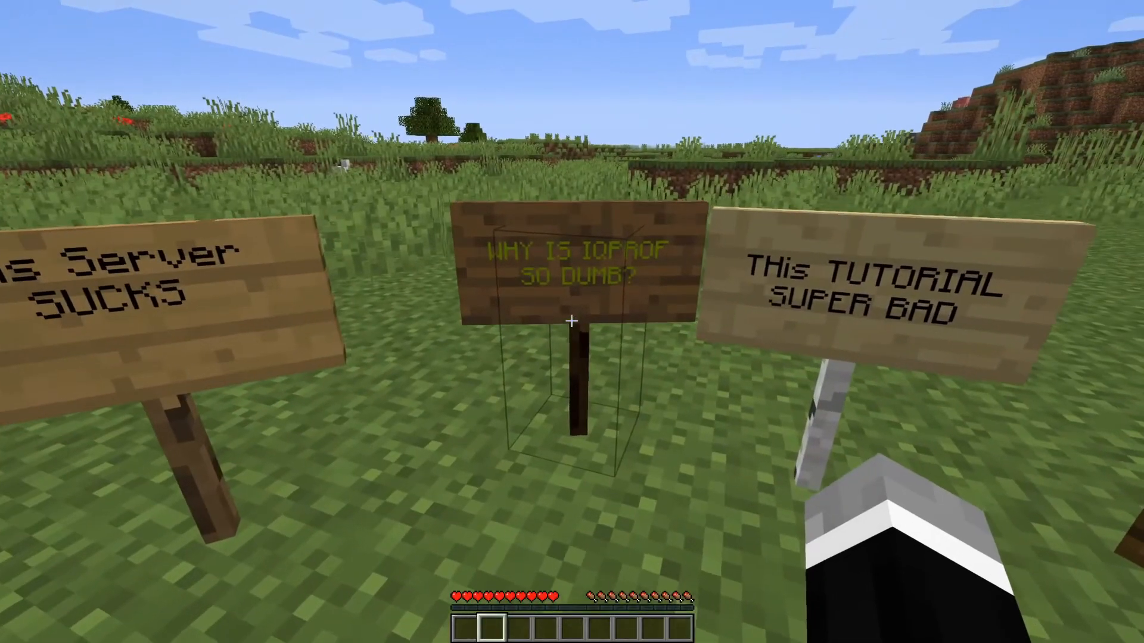
pyautogui.press('s')
pyautogui.press('d')
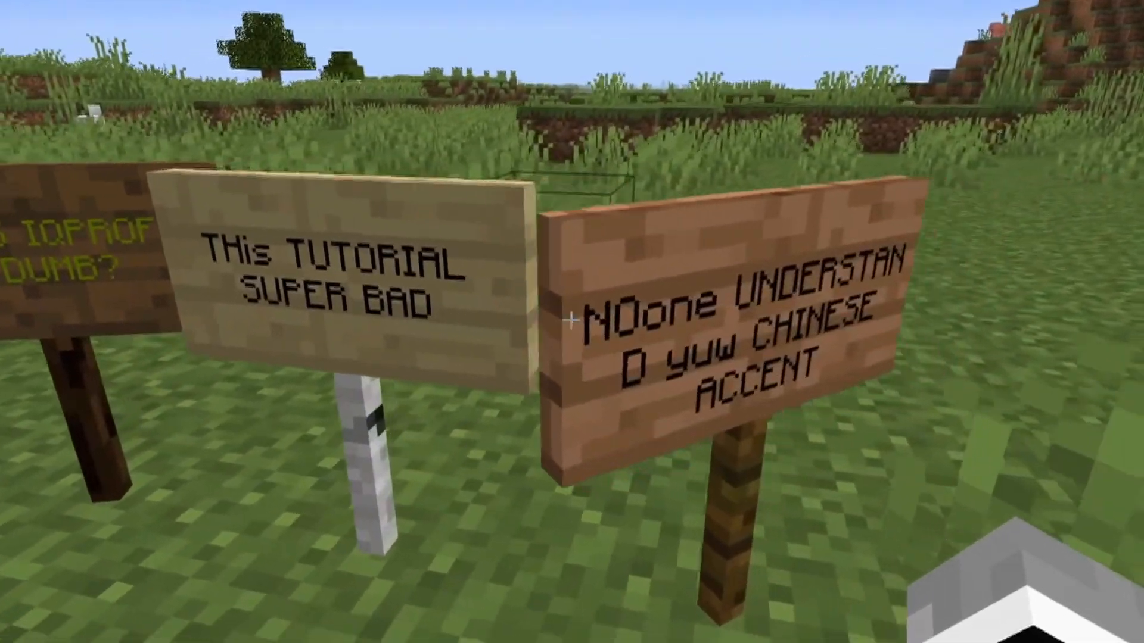
pyautogui.press('s')
pyautogui.press('s')
pyautogui.press('w')
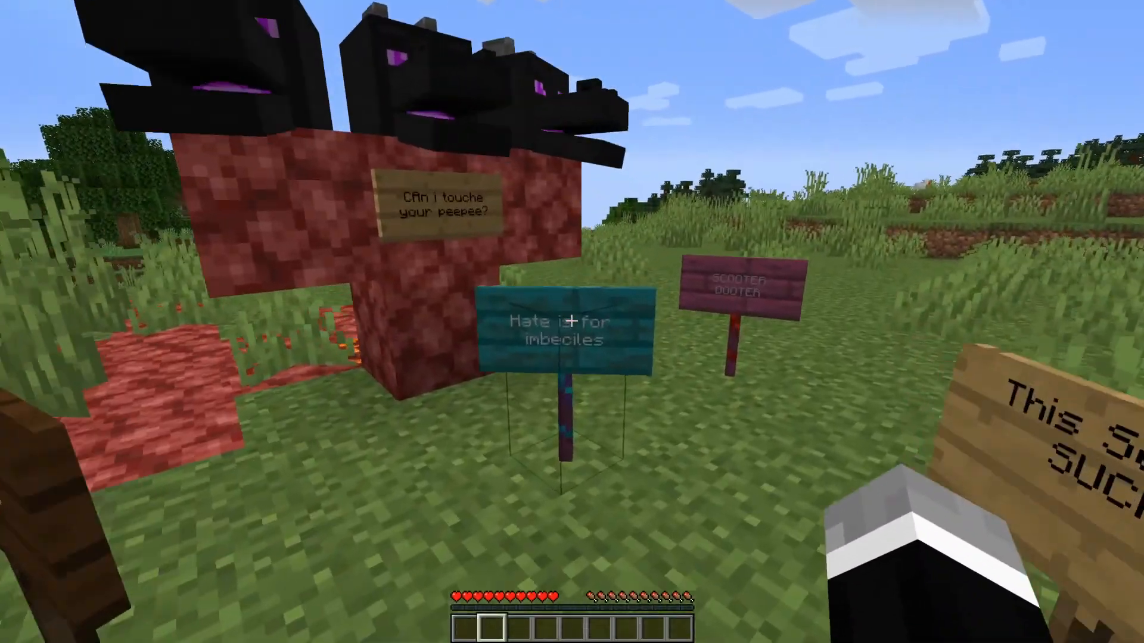
pyautogui.press('w')
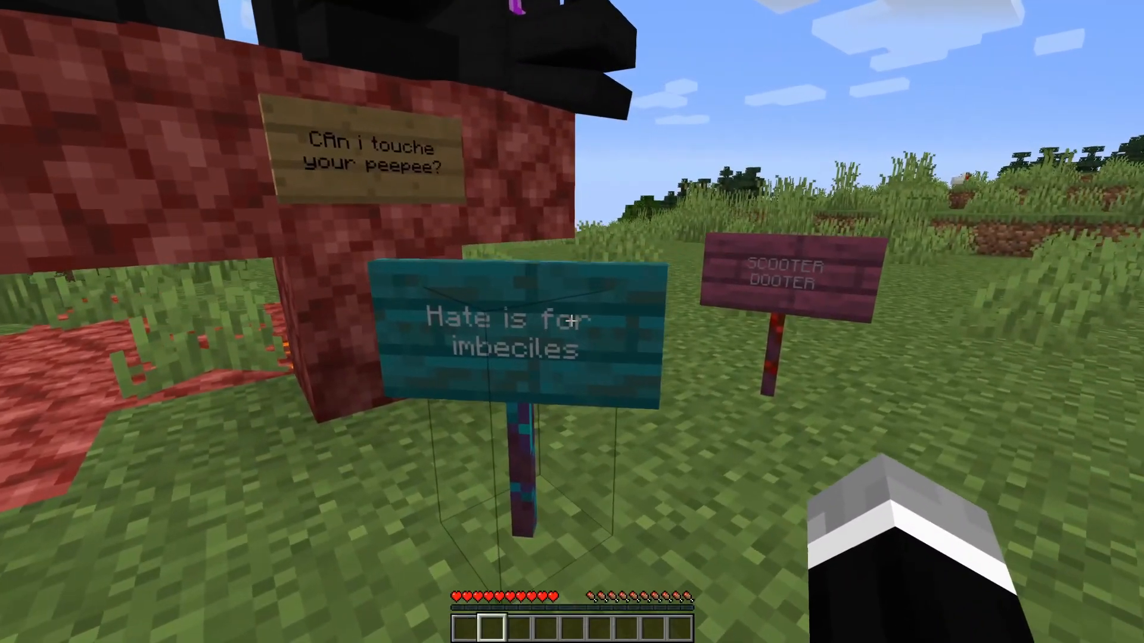